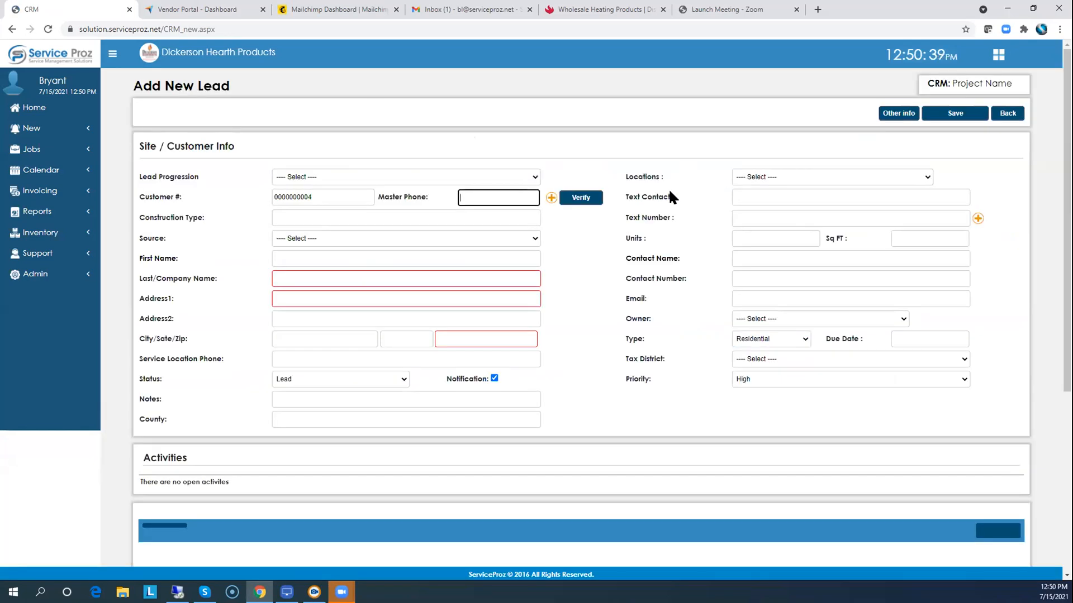
Enter the lead's master phone number, first name, and last/company name 'Jones Residense'.
{"action": "key", "text": "Tab"}
{"action": "left_click", "coordinate": [283, 256]}
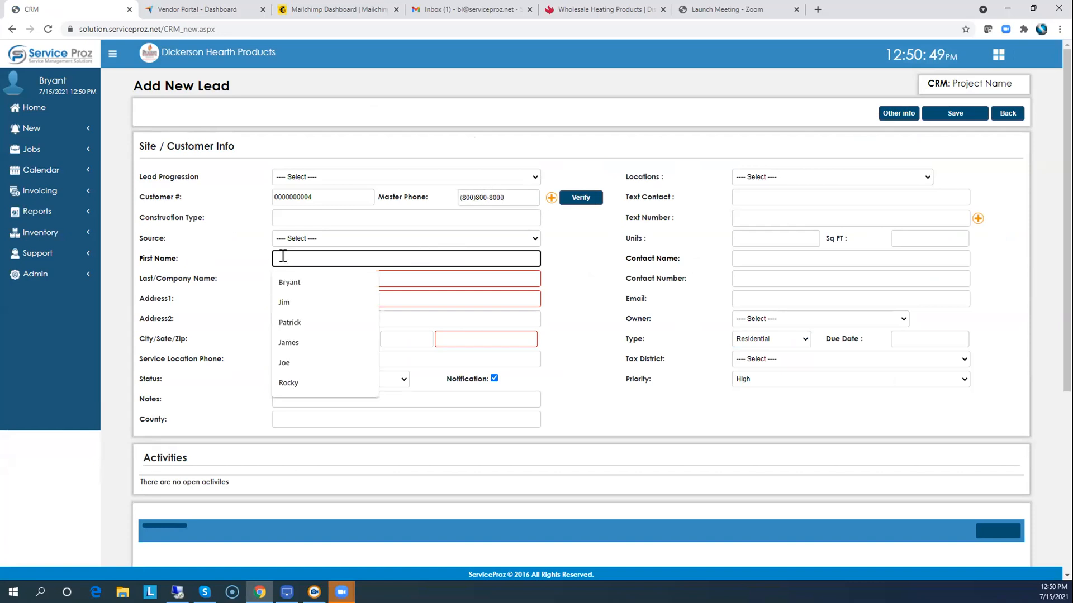
{"action": "type", "text": "Kcns"}
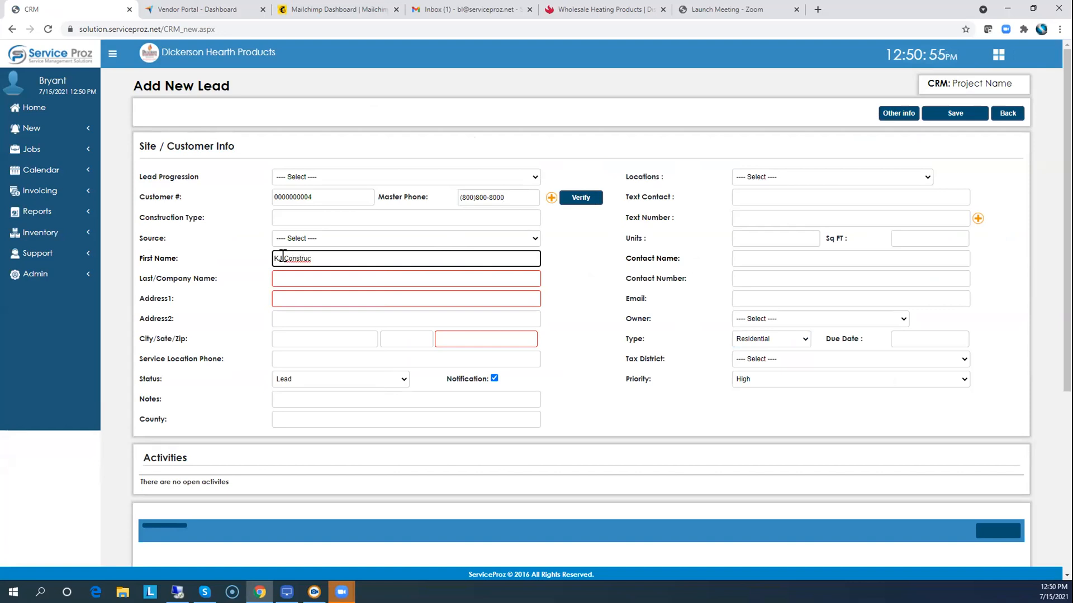
{"action": "key", "text": "Tab"}
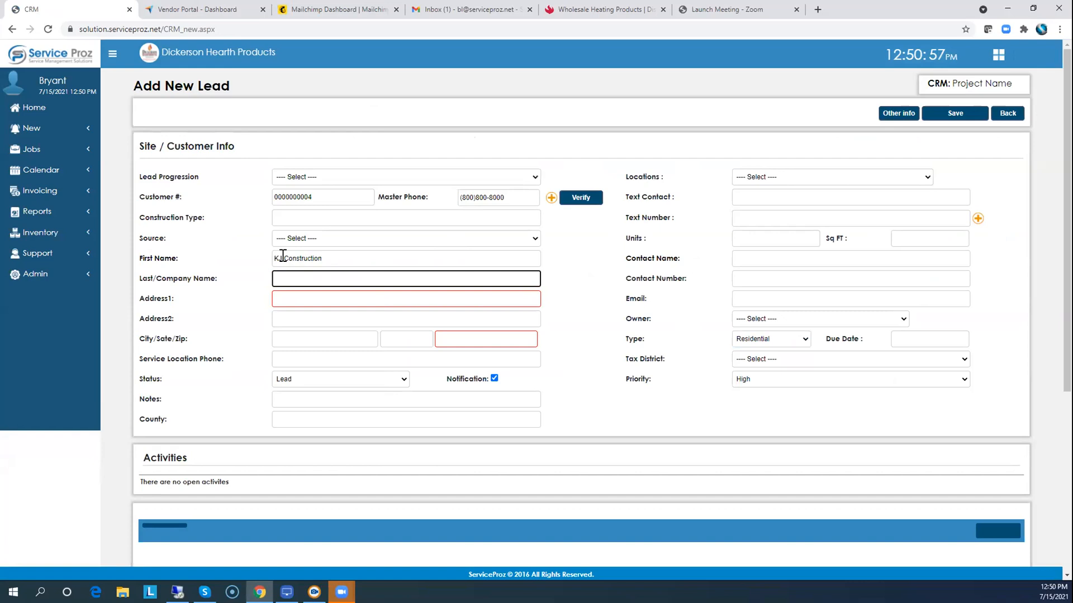
{"action": "type", "text": "Jones Residense"}
{"action": "key", "text": "Tab"}
Fill in the site address and Raleigh zip code, choose the lead owner, and save the lead.
{"action": "left_click", "coordinate": [291, 297]}
{"action": "type", "text": "Lot 150 or"}
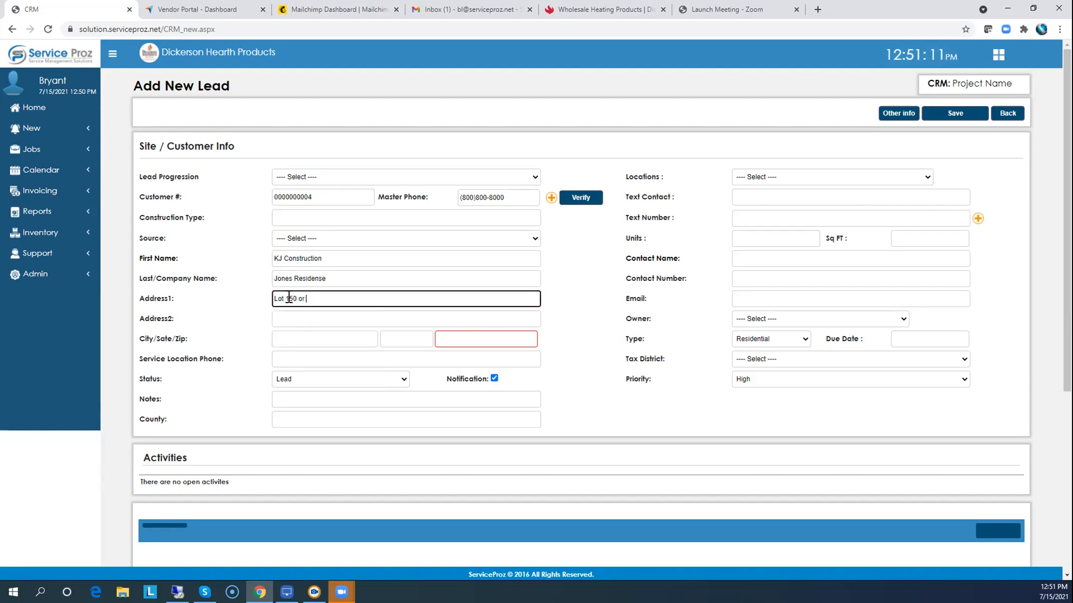
{"action": "type", "text": " Physical Address"}
{"action": "key", "text": "Tab"}
{"action": "key", "text": "Tab"}
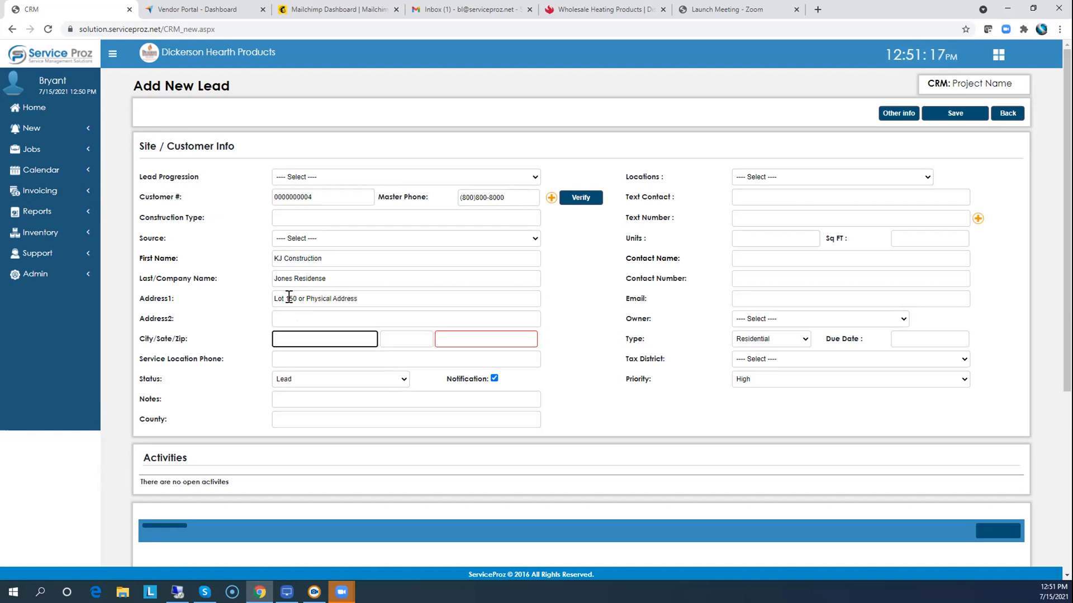
{"action": "key", "text": "Tab"}
{"action": "key", "text": "Tab"}
{"action": "key", "text": "Tab"}
{"action": "left_click", "coordinate": [446, 338]}
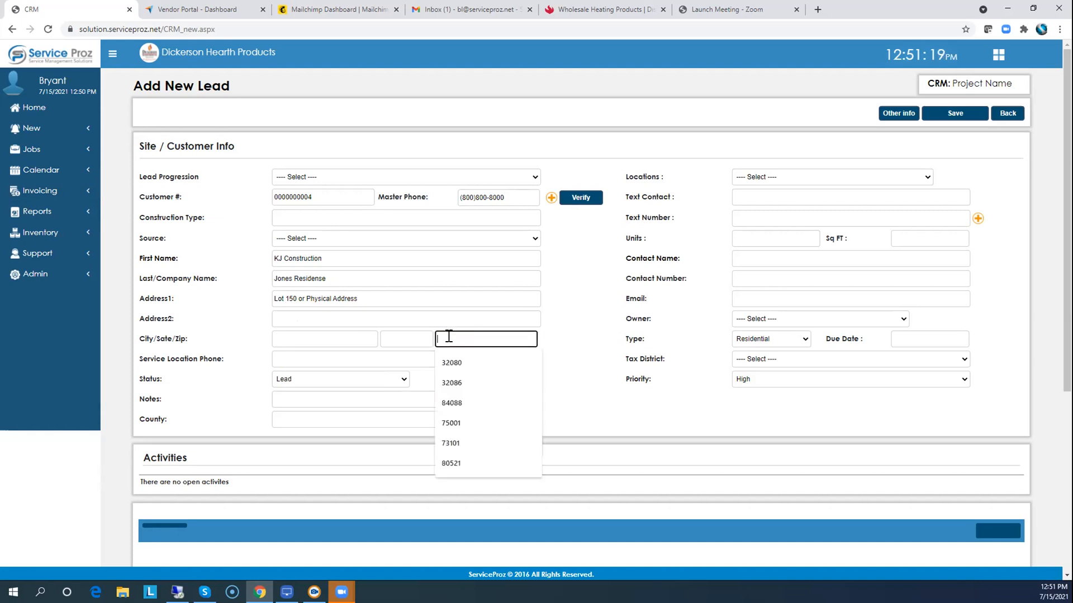
{"action": "type", "text": "271"}
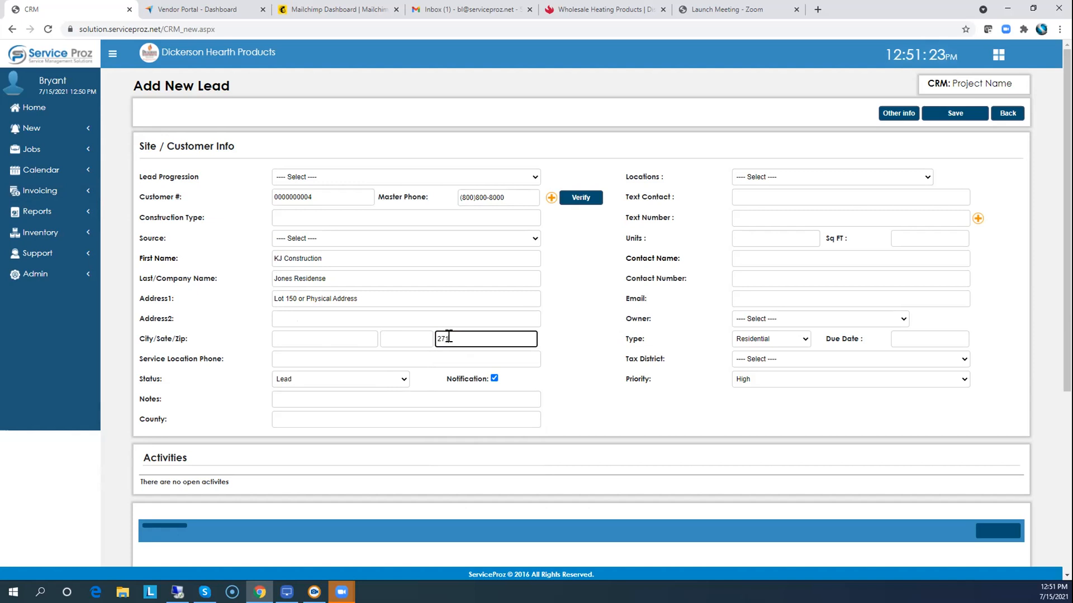
{"action": "type", "text": "616"}
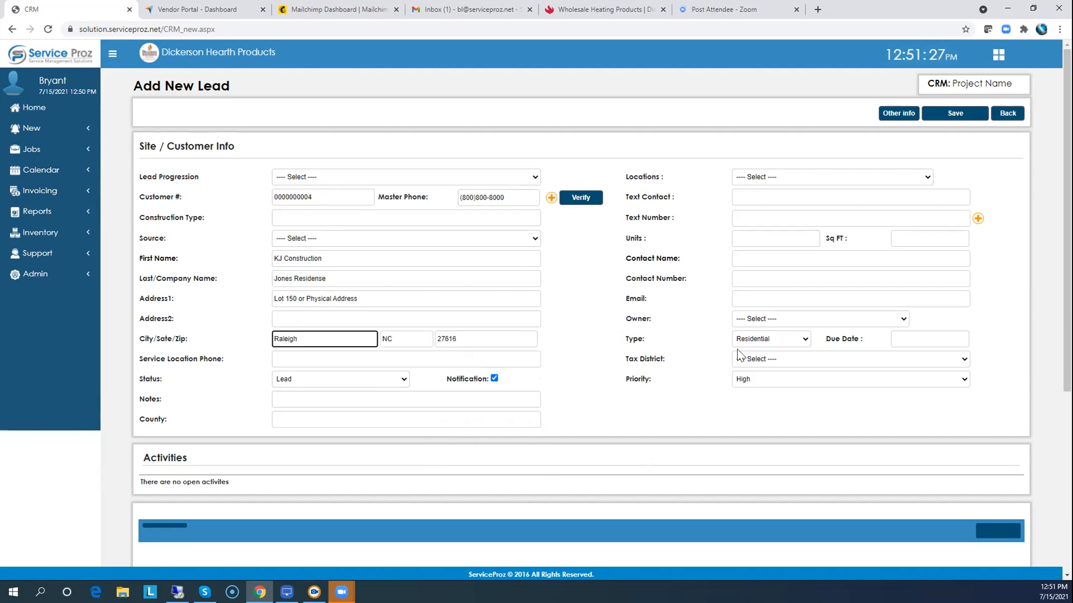
{"action": "left_click", "coordinate": [766, 317]}
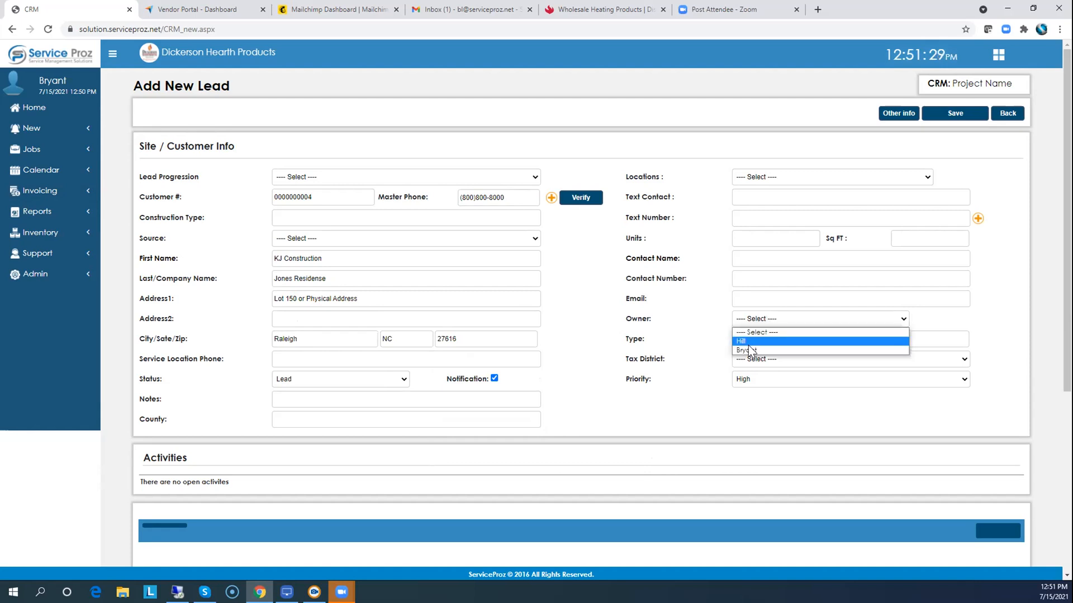
{"action": "left_click", "coordinate": [747, 350]}
{"action": "left_click", "coordinate": [950, 113]}
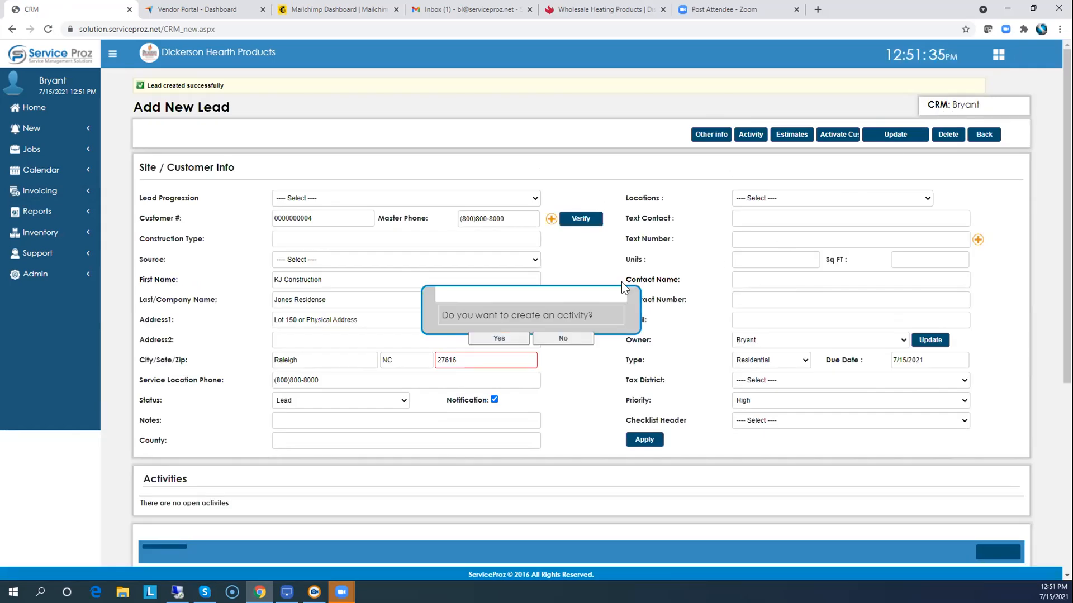
Save an Estimate activity 'Wants an On site Visit and estimate' due July 16, then go Home.
{"action": "left_click", "coordinate": [498, 337]}
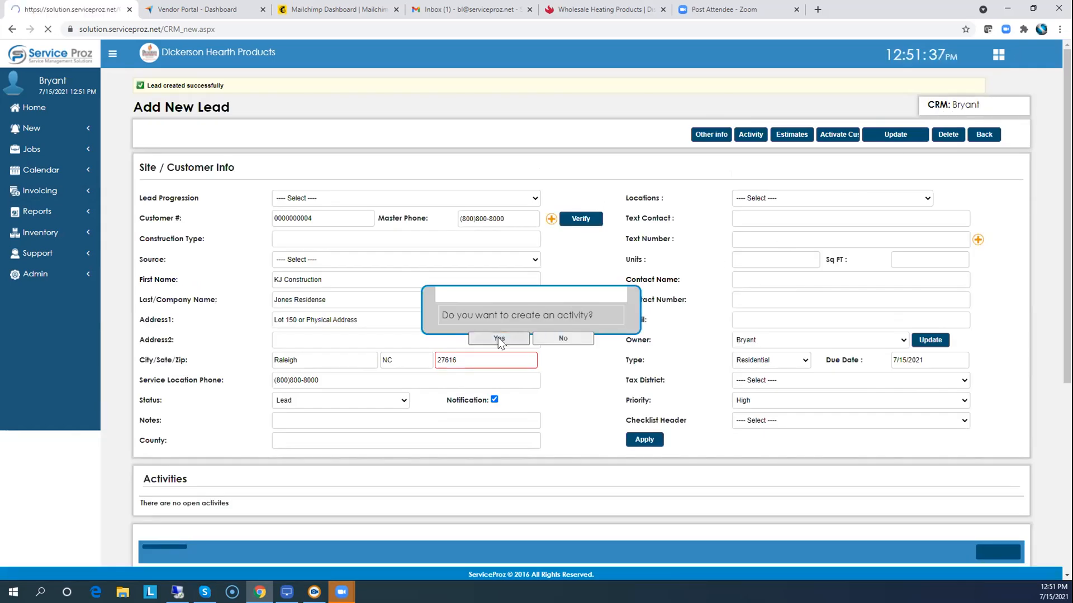
{"action": "left_click", "coordinate": [360, 289]}
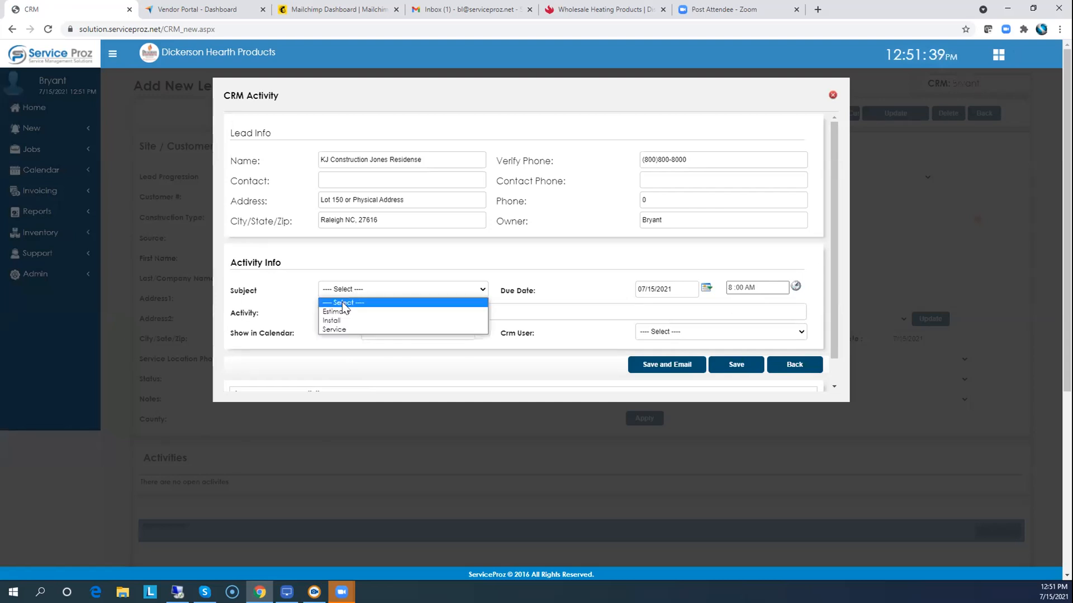
{"action": "left_click", "coordinate": [338, 311]}
{"action": "left_click", "coordinate": [338, 311]}
{"action": "type", "text": "Wants an On site V"}
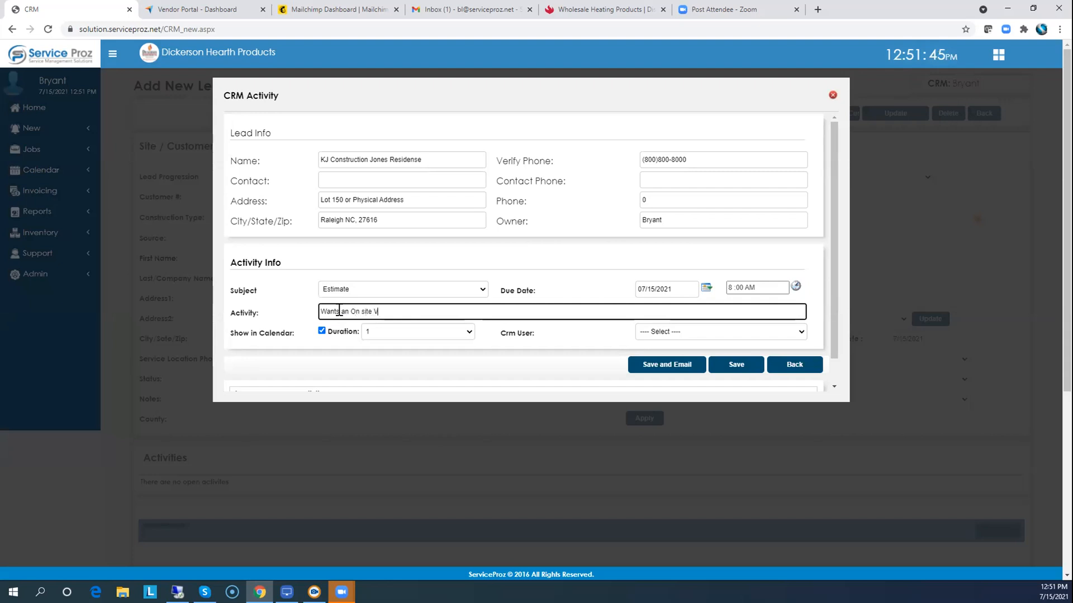
{"action": "type", "text": "isit and estimate"}
{"action": "left_click", "coordinate": [704, 289]}
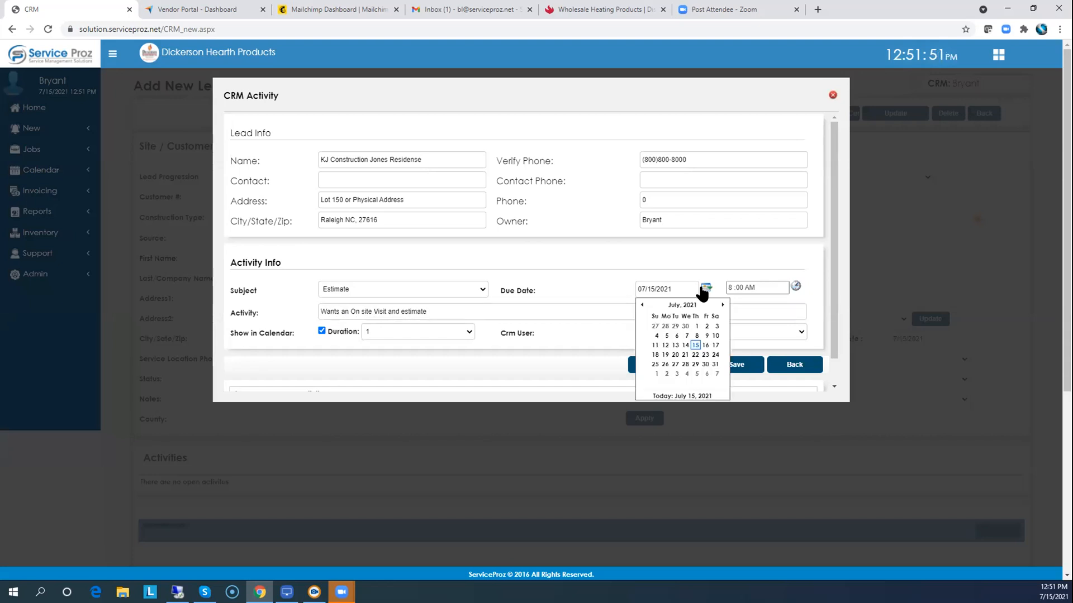
{"action": "left_click", "coordinate": [705, 345]}
{"action": "left_click", "coordinate": [737, 366]}
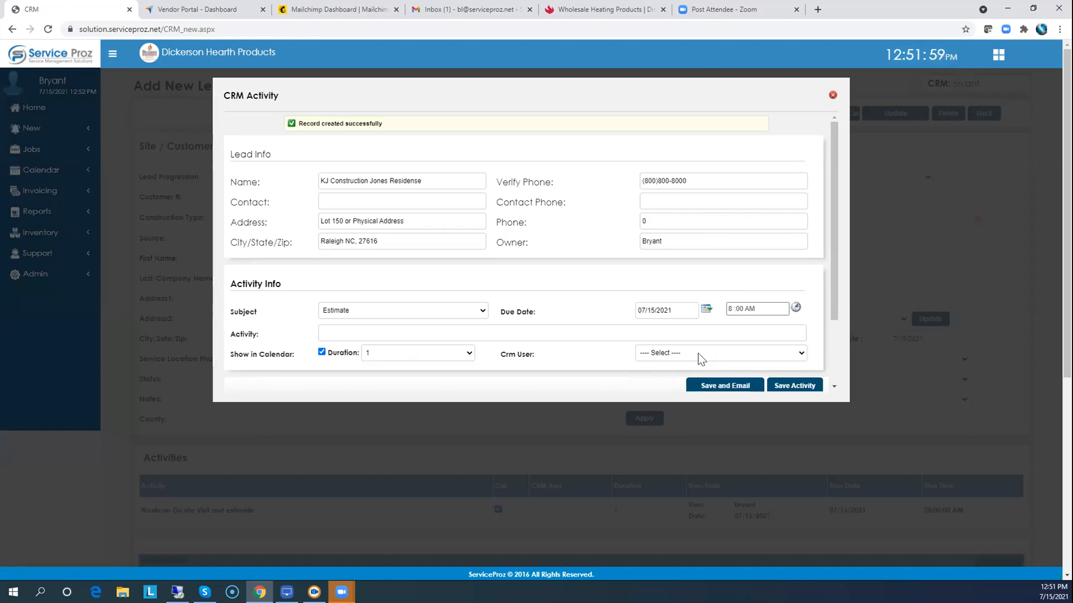
{"action": "left_click", "coordinate": [833, 96]}
{"action": "left_click", "coordinate": [27, 109]}
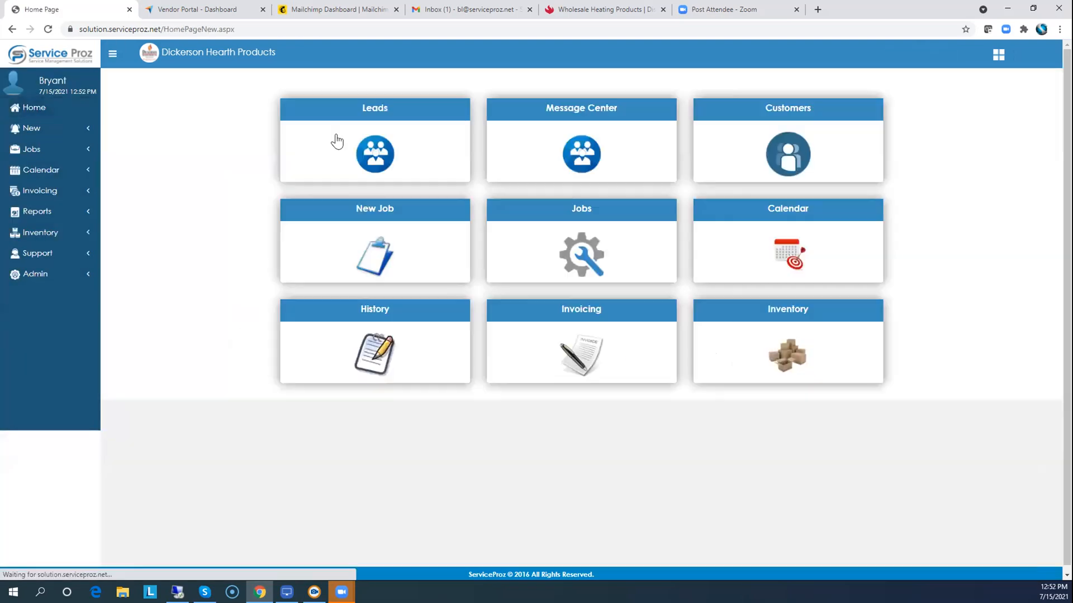
Open the Jones Residense lead from the Leads list and start a new activity.
{"action": "left_click", "coordinate": [367, 114]}
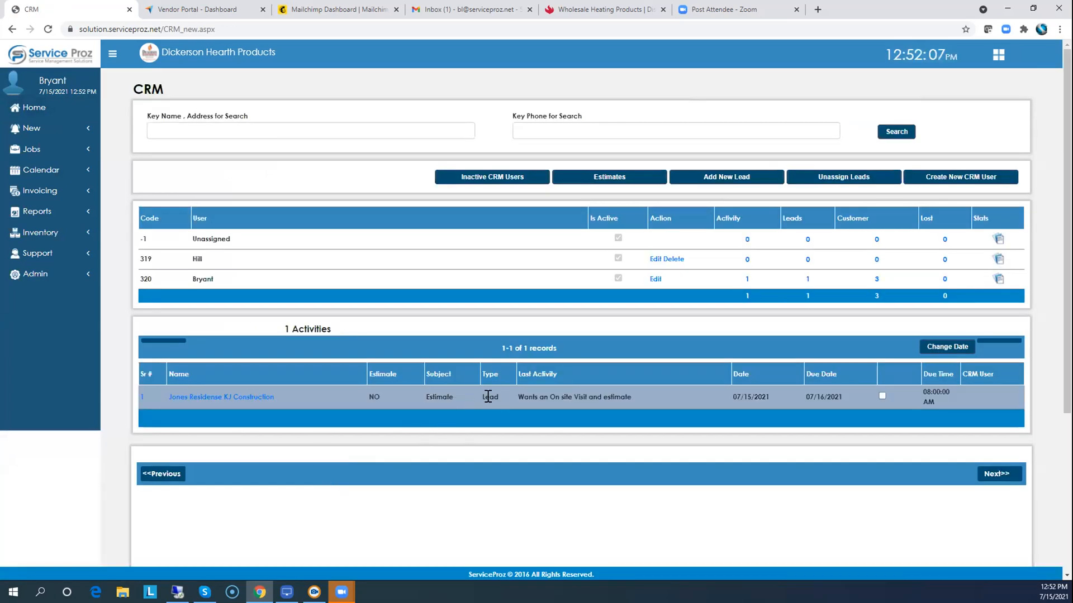
{"action": "left_click", "coordinate": [233, 398]}
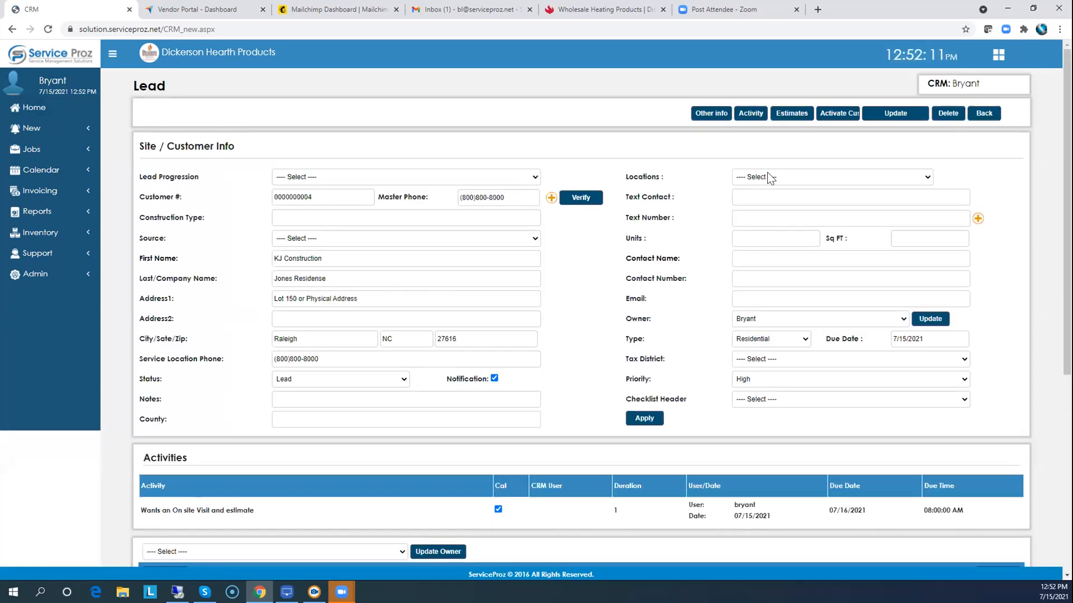
{"action": "left_click", "coordinate": [752, 115]}
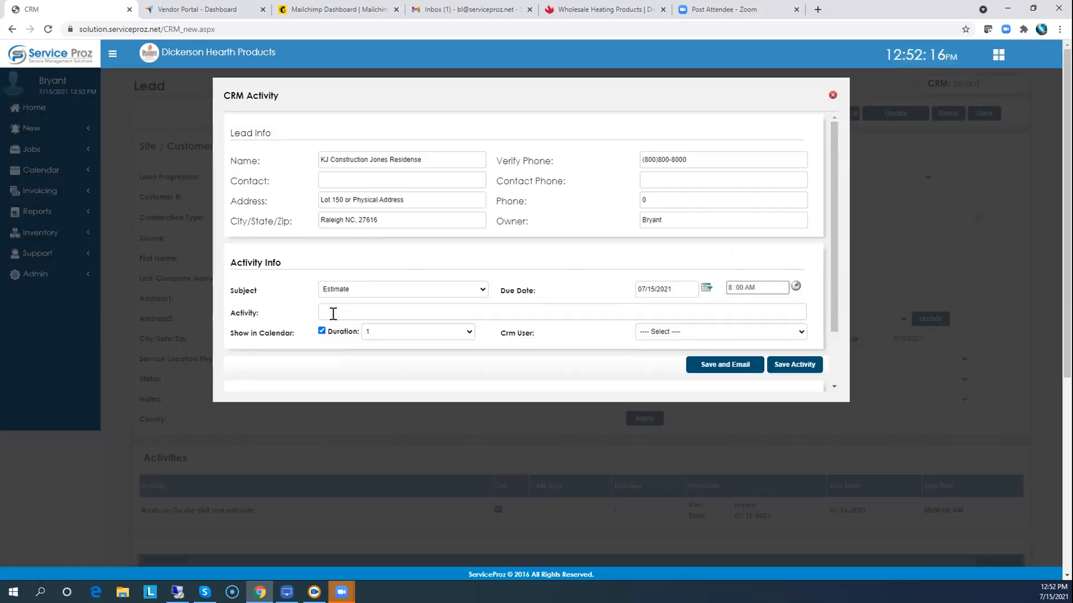
Save the activity 'Wants to meet Sat' with a due date of July 17.
{"action": "left_click", "coordinate": [333, 312]}
{"action": "type", "text": "Wants to m"}
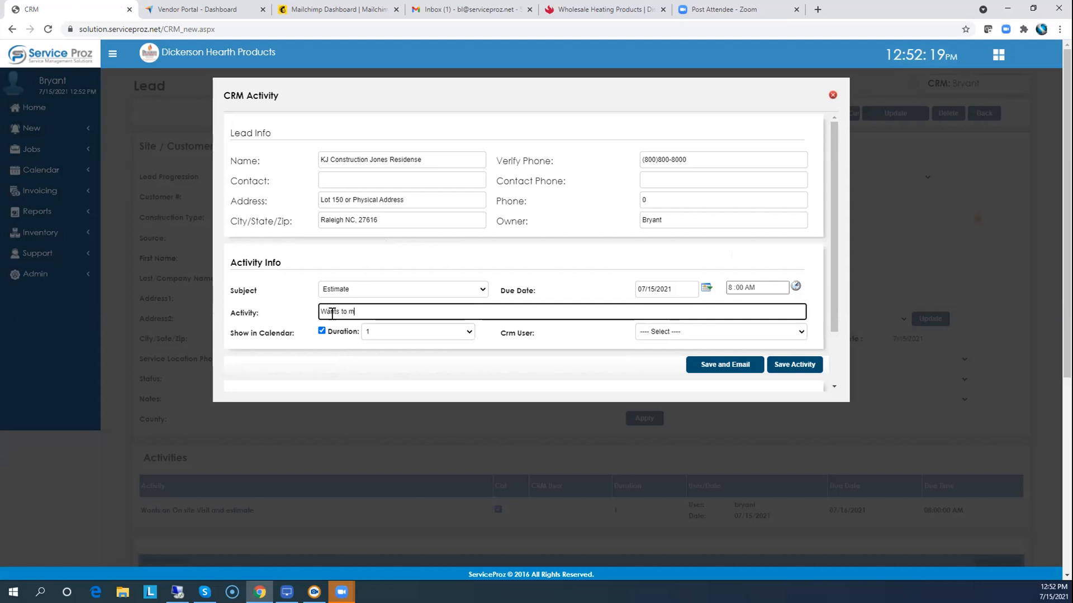
{"action": "type", "text": "eet Sat"}
{"action": "key", "text": "Tab"}
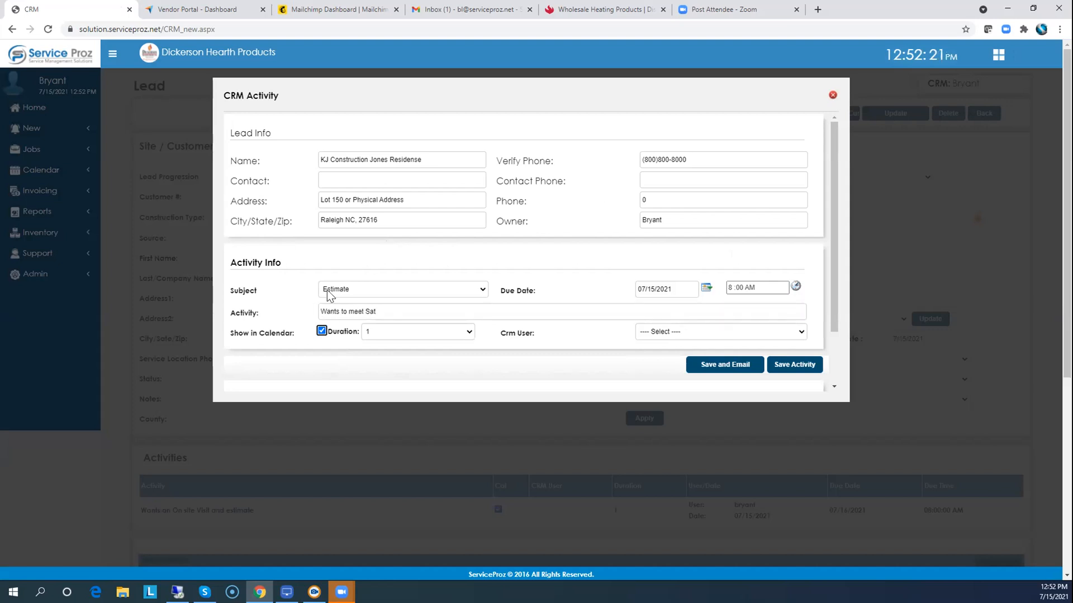
{"action": "left_click", "coordinate": [705, 289]}
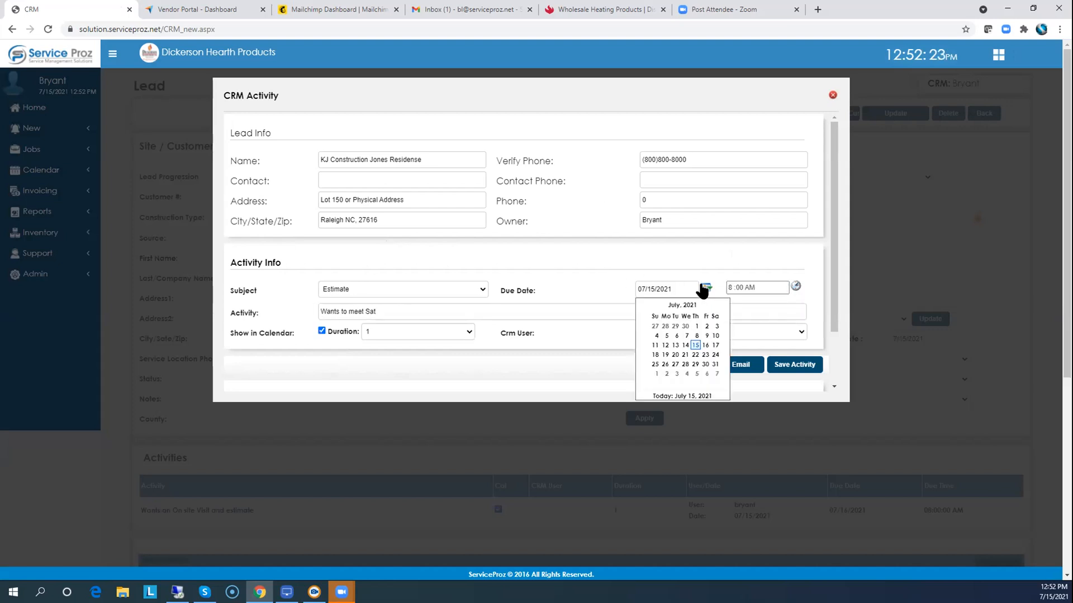
{"action": "left_click", "coordinate": [715, 346]}
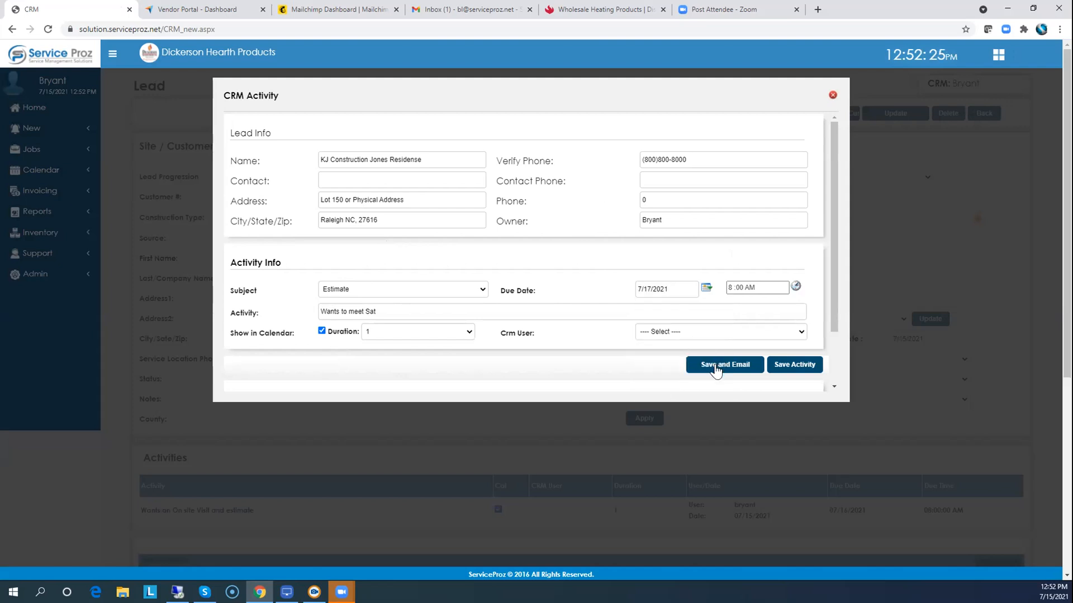
{"action": "left_click", "coordinate": [796, 368]}
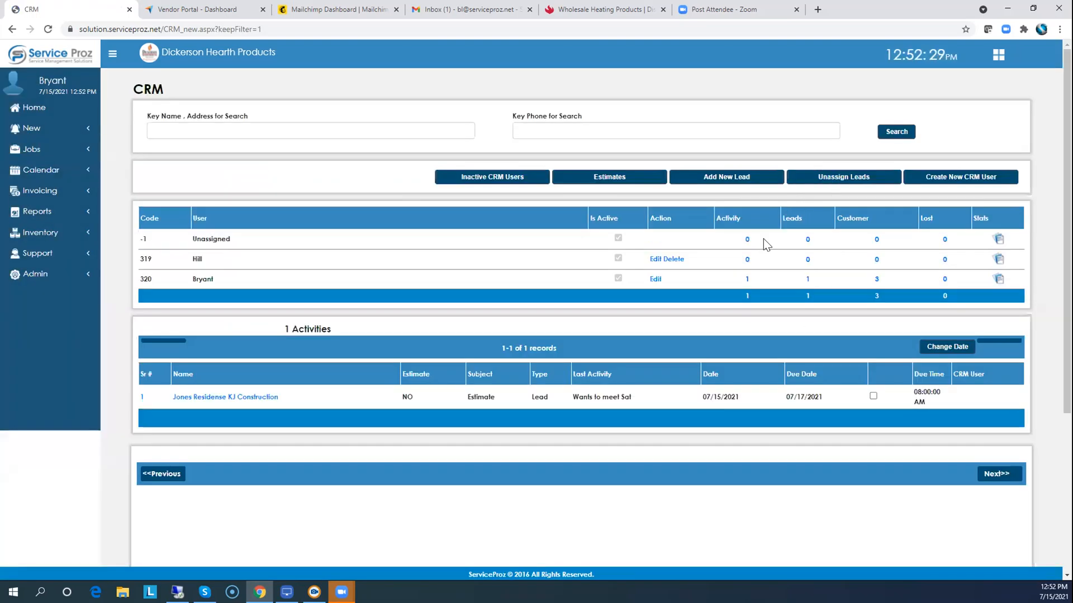
Go Home, reopen the Jones Residense lead from Leads, and open its Estimates.
{"action": "left_click", "coordinate": [39, 110]}
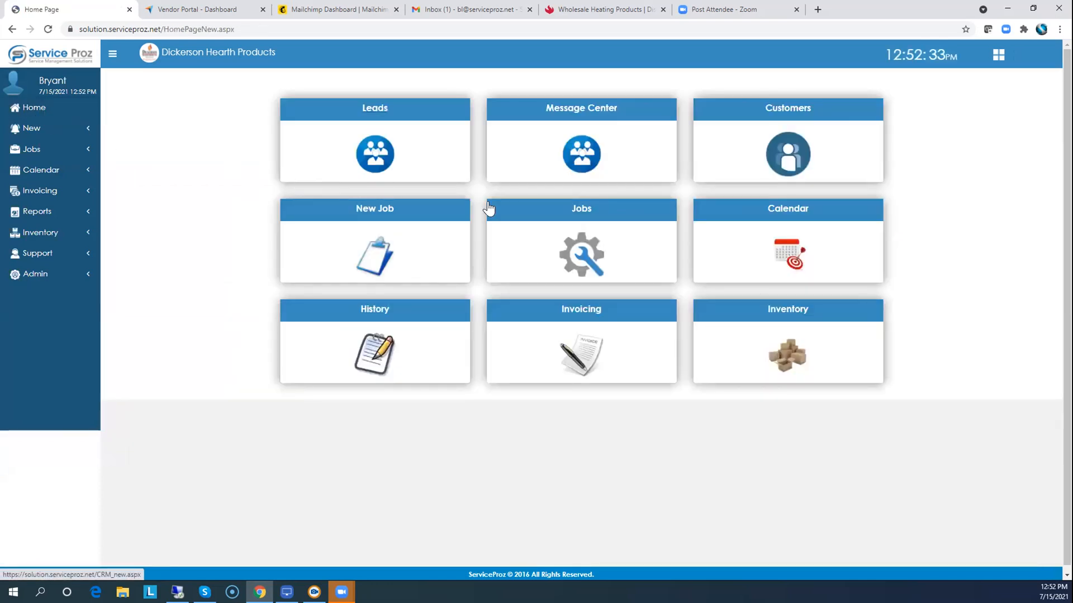
{"action": "left_click", "coordinate": [373, 118]}
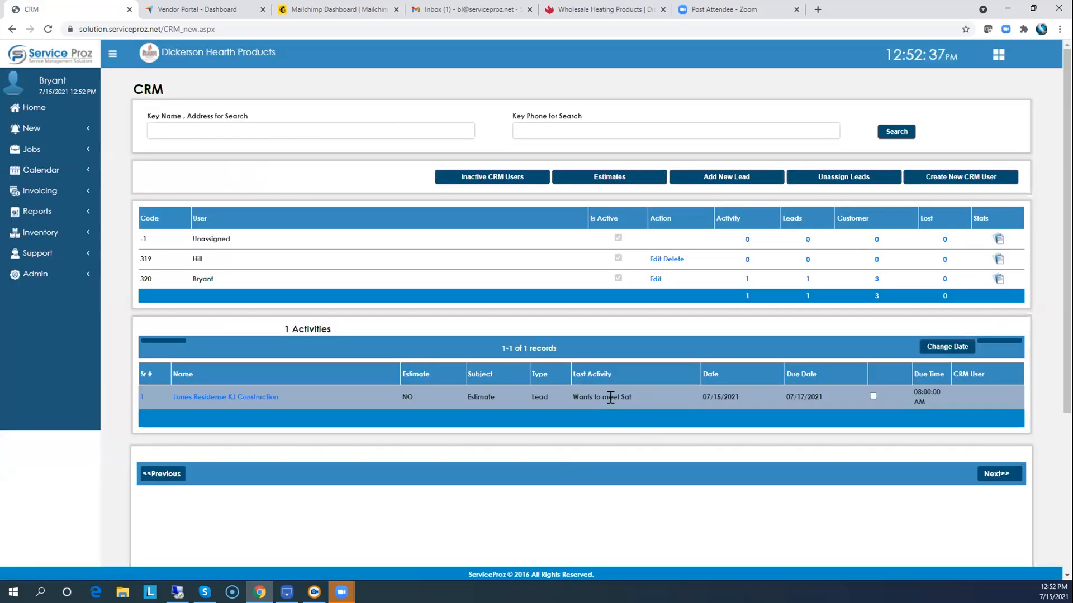
{"action": "left_click", "coordinate": [217, 398]}
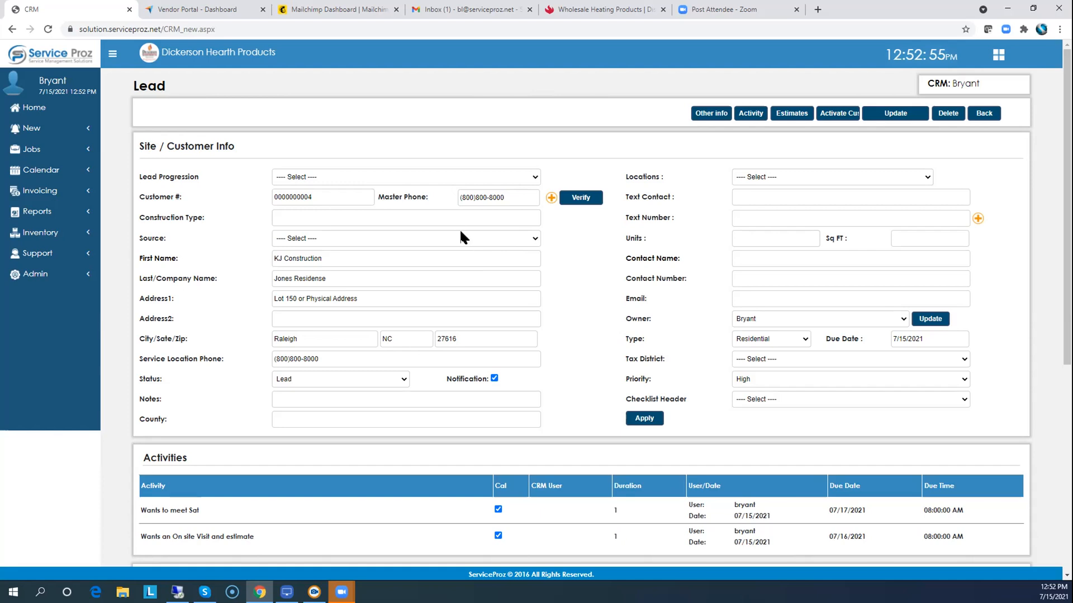
{"action": "left_click", "coordinate": [787, 120]}
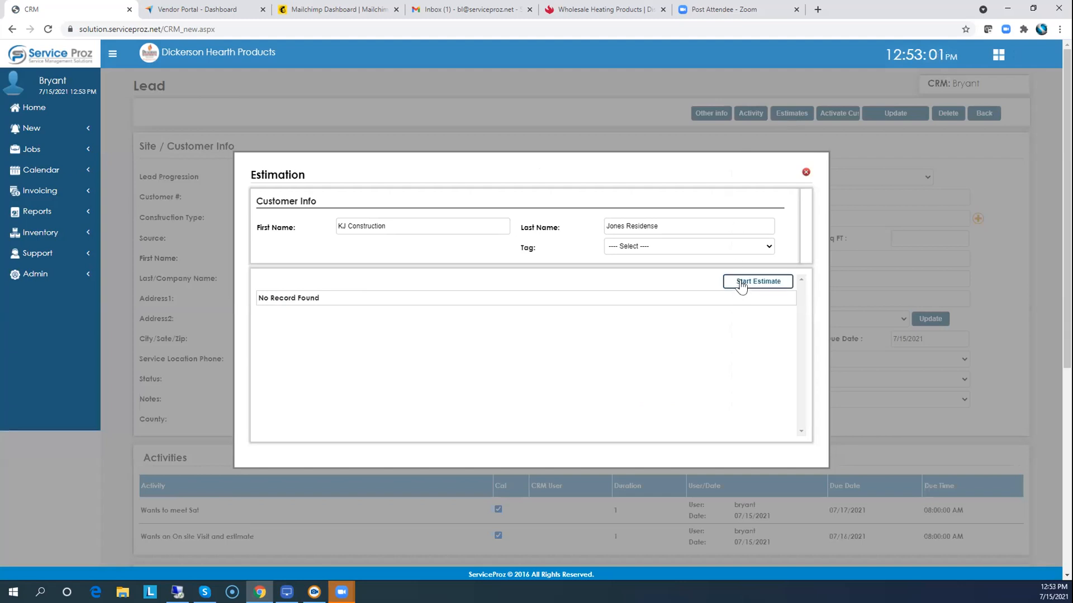
Save new estimate #4 and add the DVP REAR rear-terminated kit, totalling $507.37.
{"action": "left_click", "coordinate": [744, 282]}
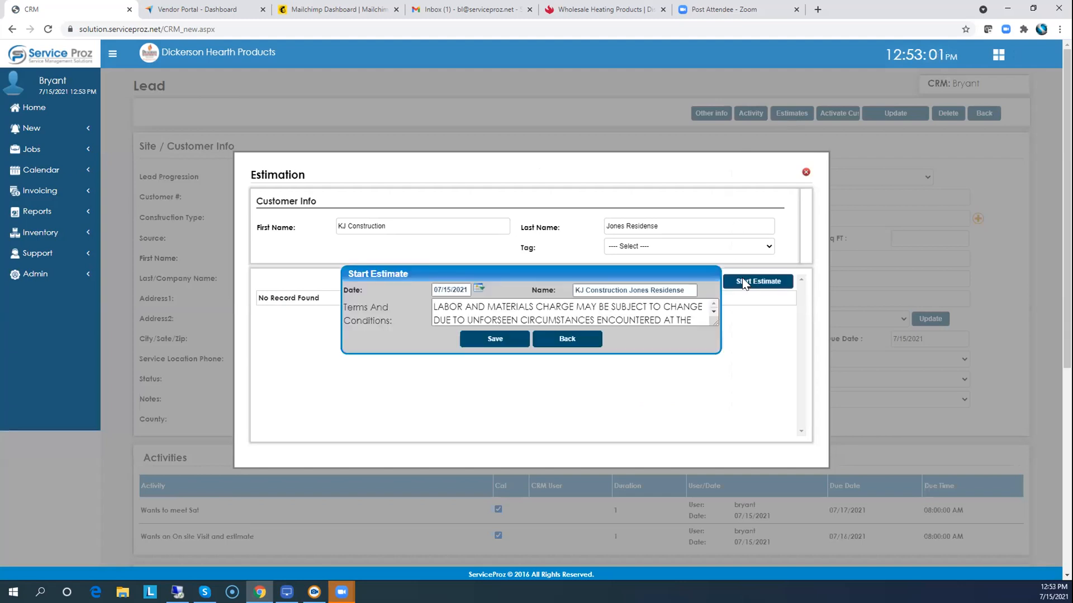
{"action": "left_click", "coordinate": [491, 339]}
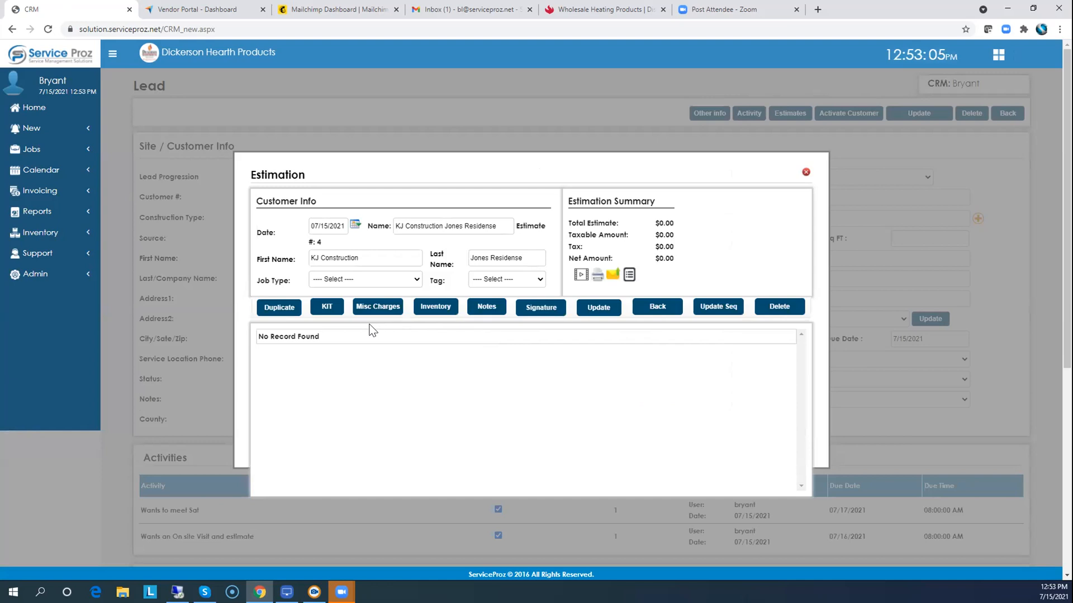
{"action": "left_click", "coordinate": [325, 311]}
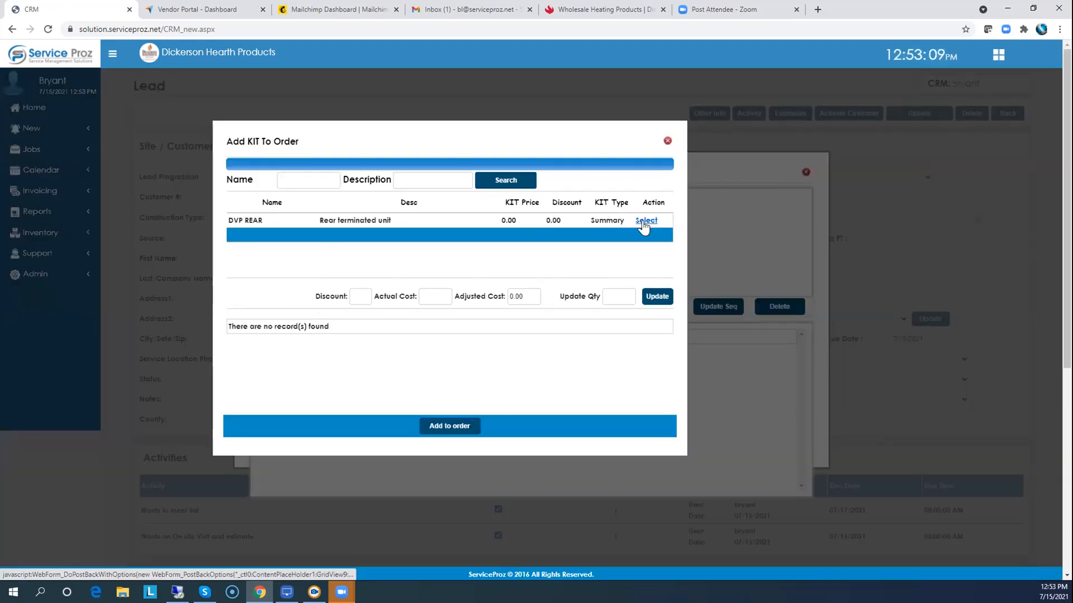
{"action": "left_click", "coordinate": [634, 223]}
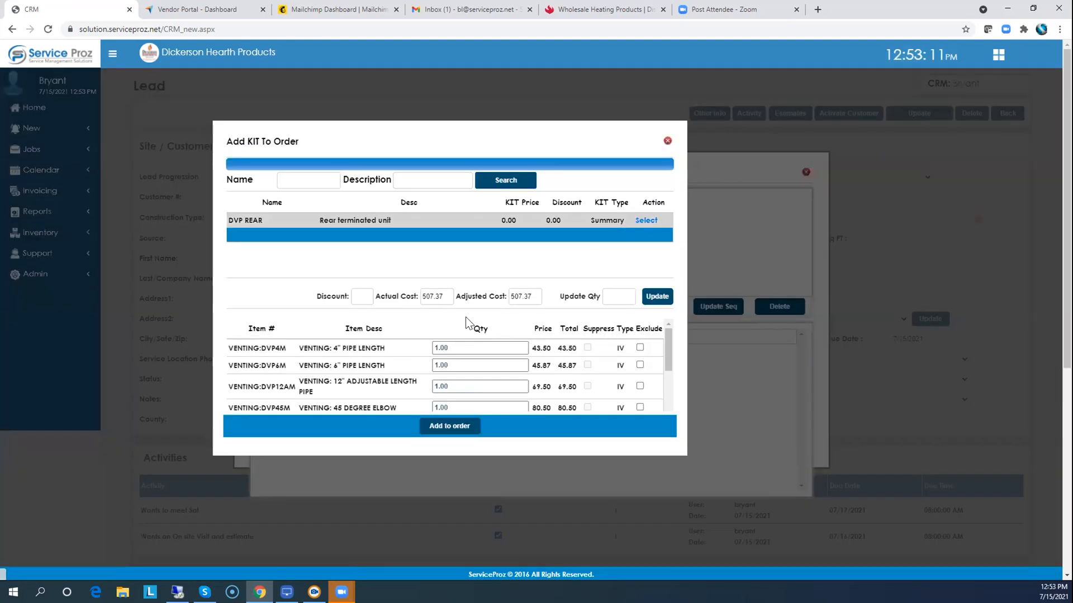
{"action": "left_click", "coordinate": [451, 426]}
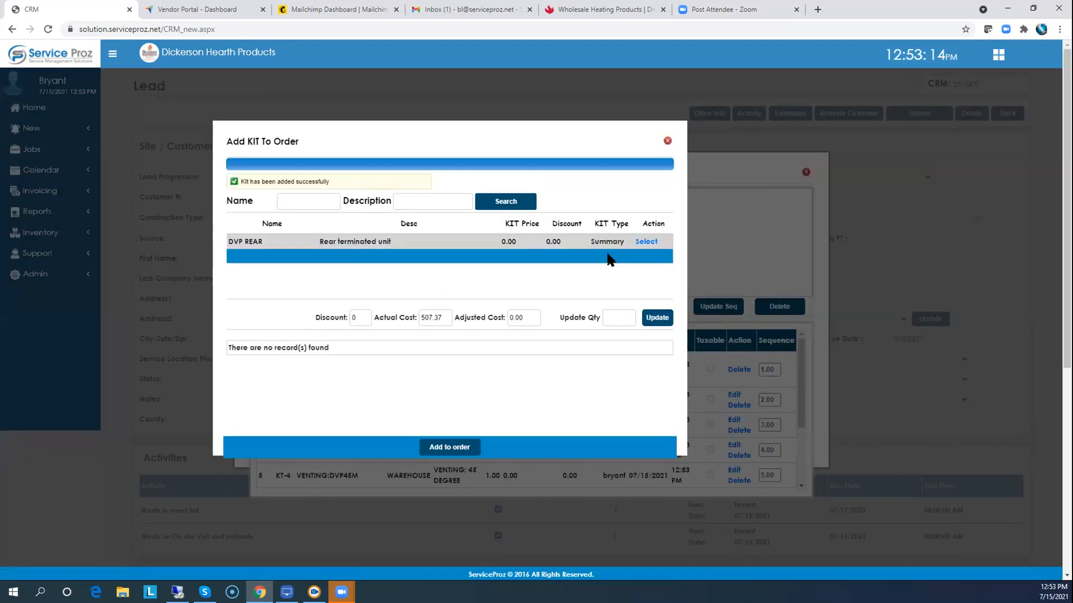
{"action": "left_click", "coordinate": [667, 140]}
{"action": "scroll", "coordinate": [799, 400], "scroll_direction": "down", "scroll_amount": 3}
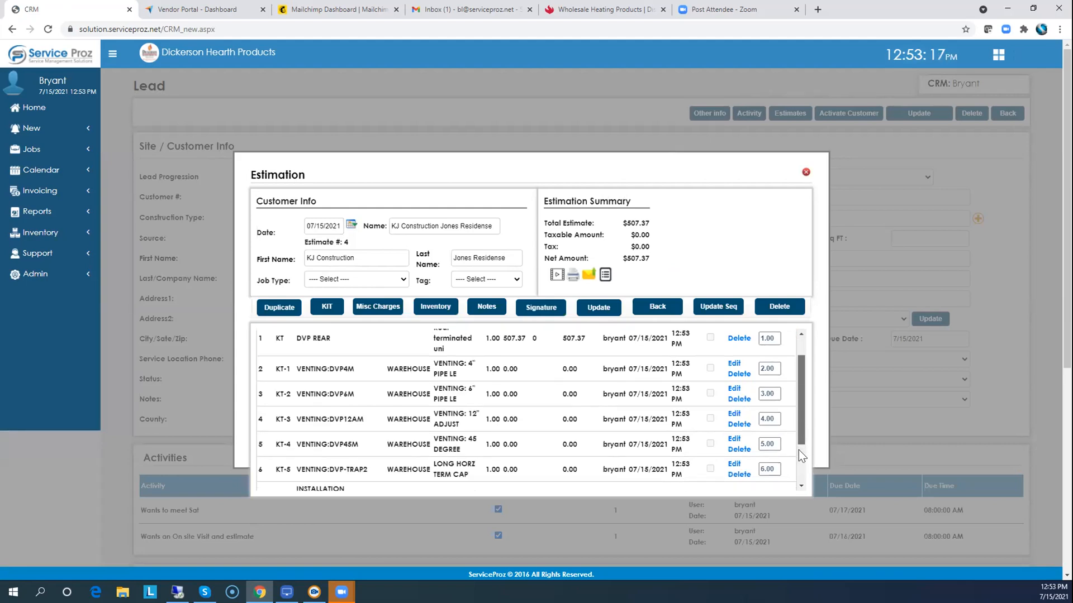
{"action": "scroll", "coordinate": [801, 431], "scroll_direction": "up", "scroll_amount": 3}
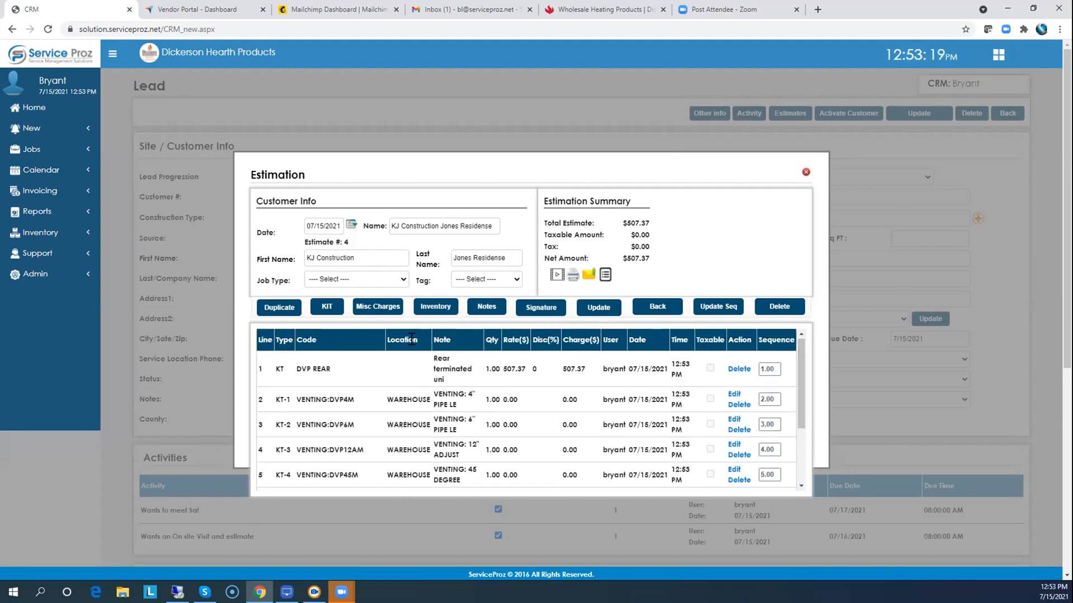
Search inventory for 1920 and add the Aspen NC wood stove firebox to the estimate.
{"action": "left_click", "coordinate": [438, 307]}
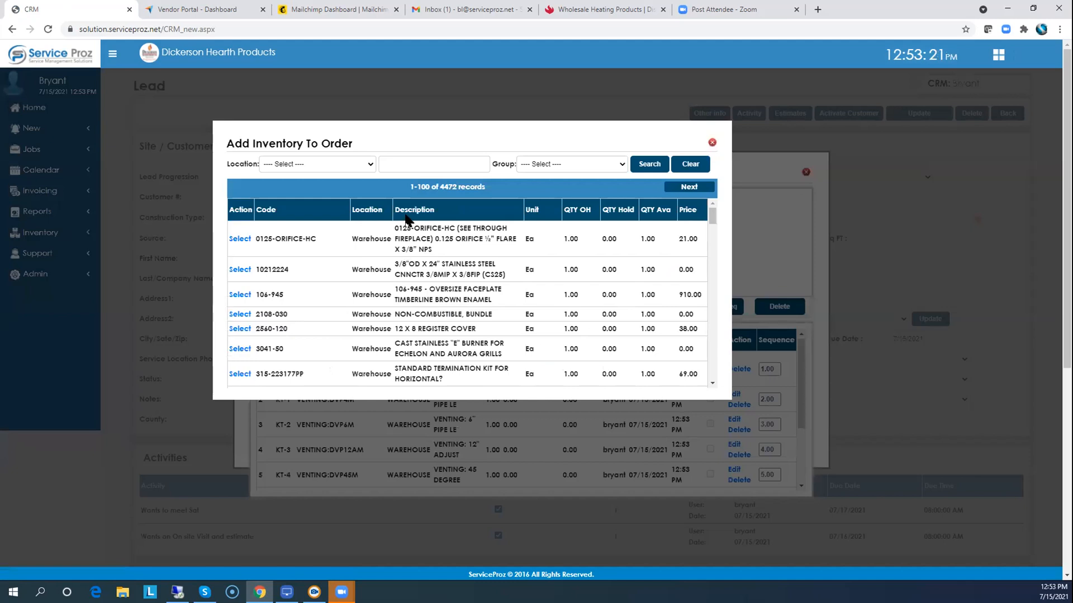
{"action": "left_click", "coordinate": [396, 164]}
{"action": "type", "text": "1920"}
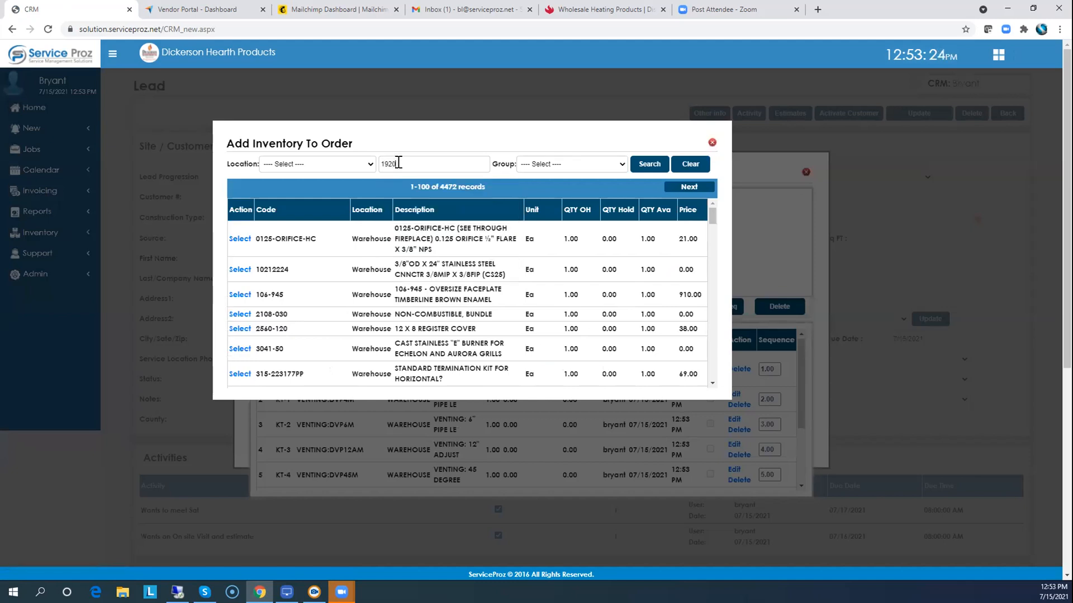
{"action": "key", "text": "Return"}
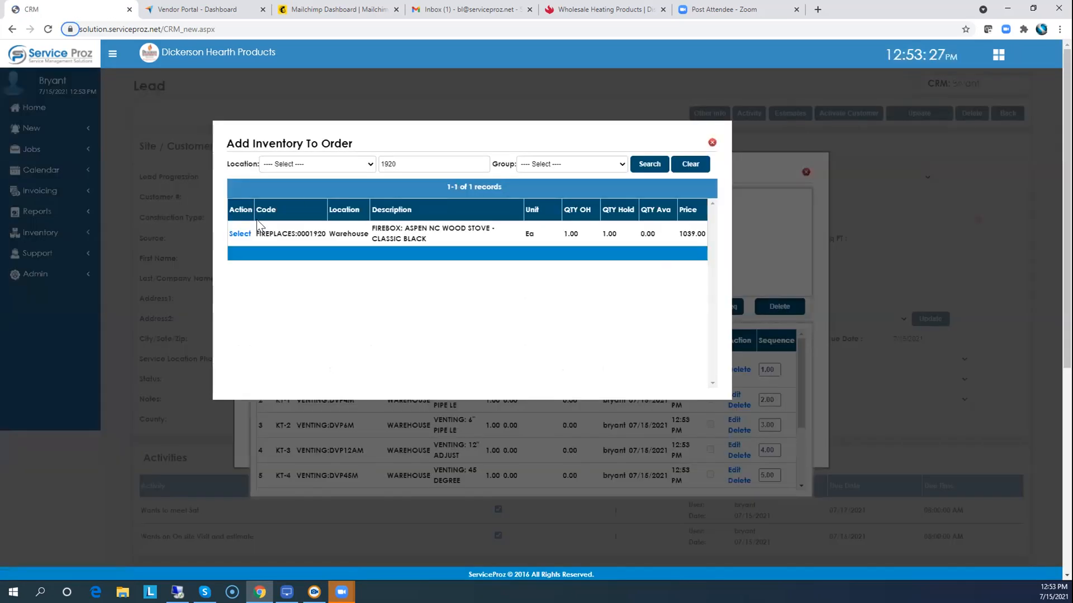
{"action": "left_click", "coordinate": [239, 236]}
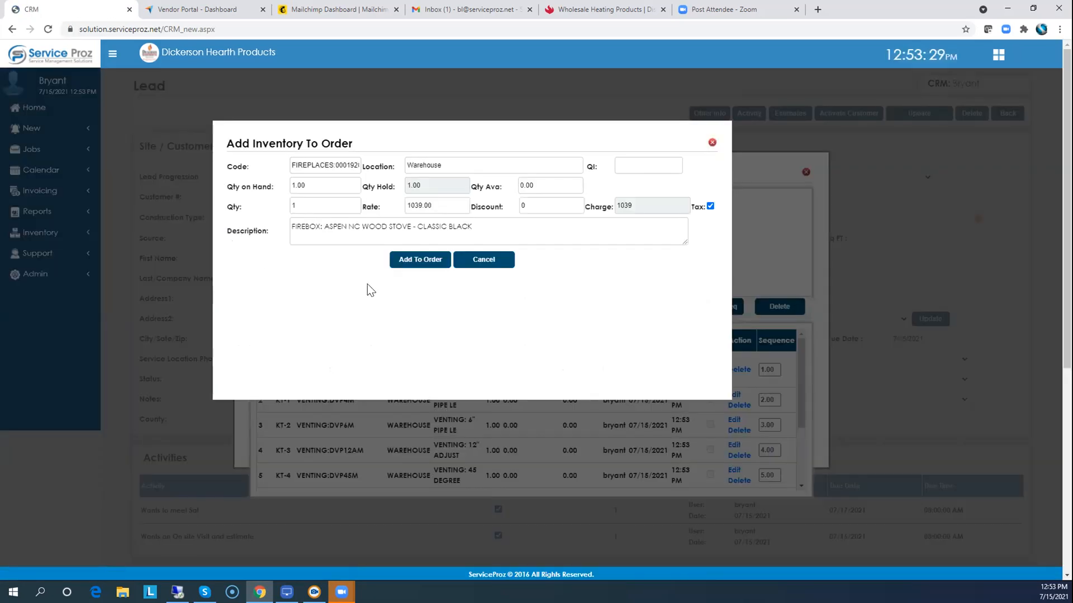
{"action": "left_click", "coordinate": [430, 262]}
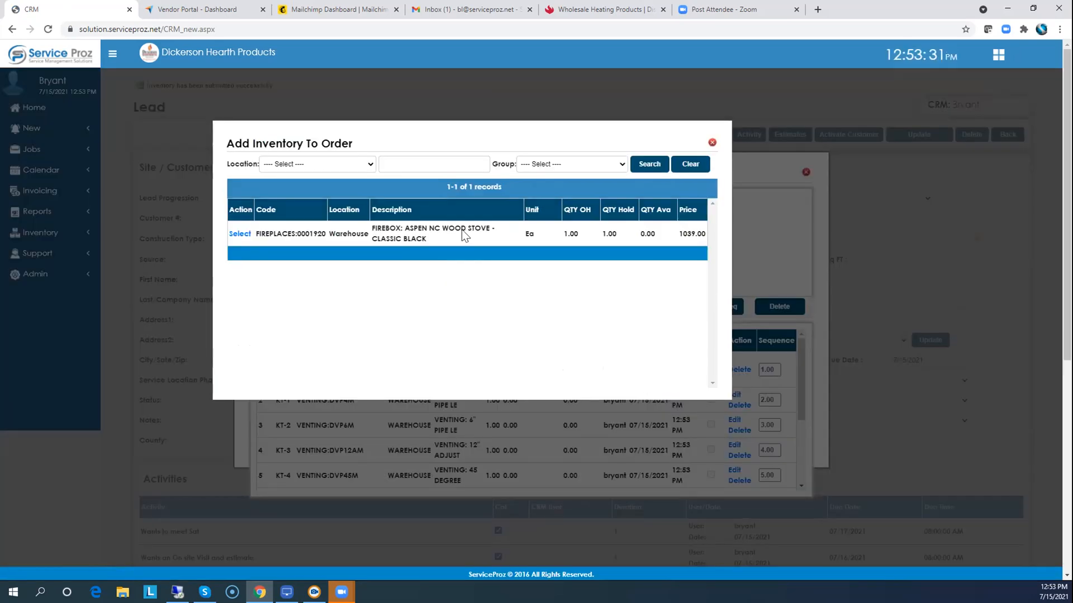
{"action": "left_click", "coordinate": [711, 144]}
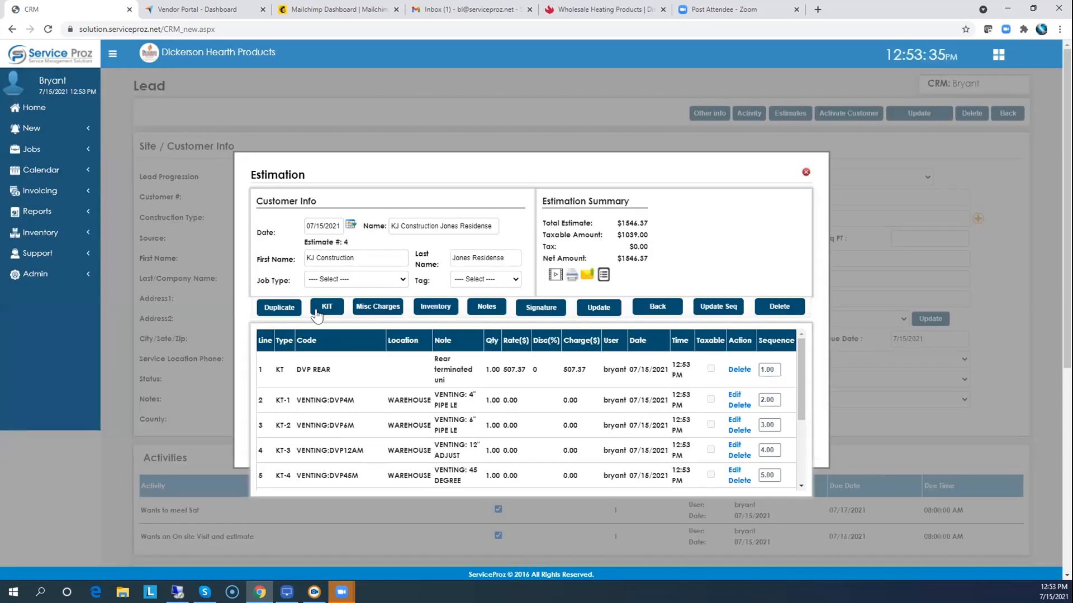
Add a Labor misc charge at 3 × $40.00.
{"action": "left_click", "coordinate": [377, 309]}
{"action": "left_click", "coordinate": [416, 169]}
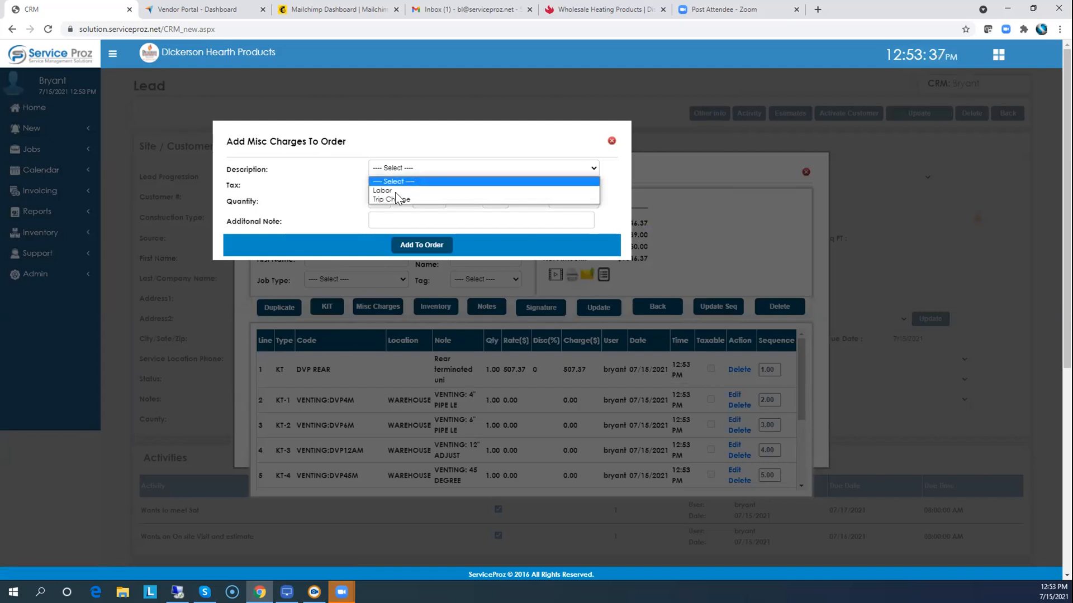
{"action": "left_click", "coordinate": [395, 189]}
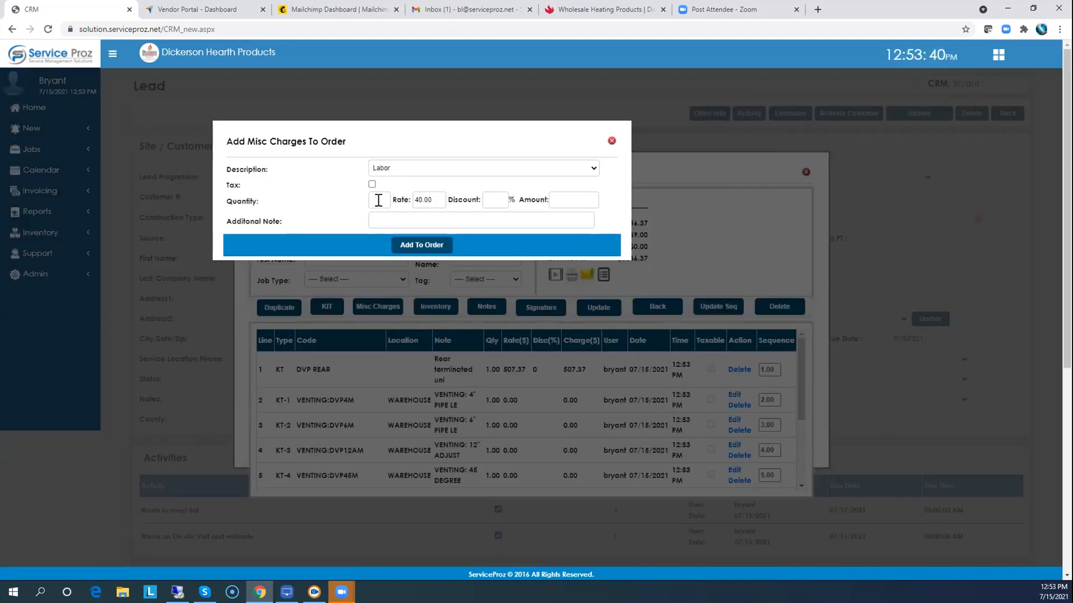
{"action": "left_click", "coordinate": [377, 199]}
{"action": "key", "text": "Tab"}
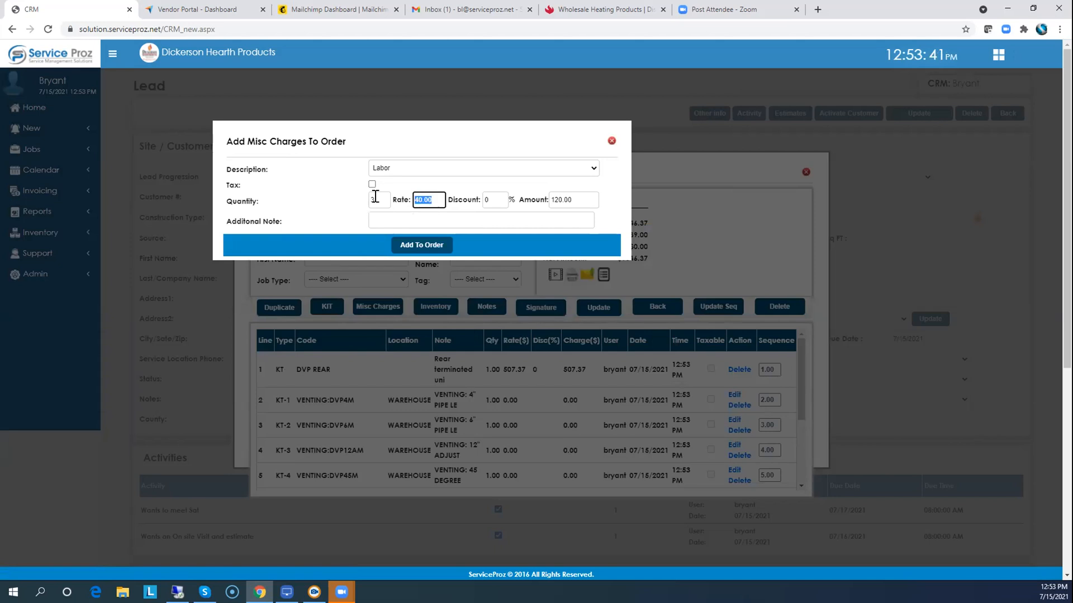
{"action": "left_click", "coordinate": [443, 247]}
Add a $99.00 Trip Charge with quantity 1, bringing the estimate to $1765.37.
{"action": "left_click", "coordinate": [430, 169]}
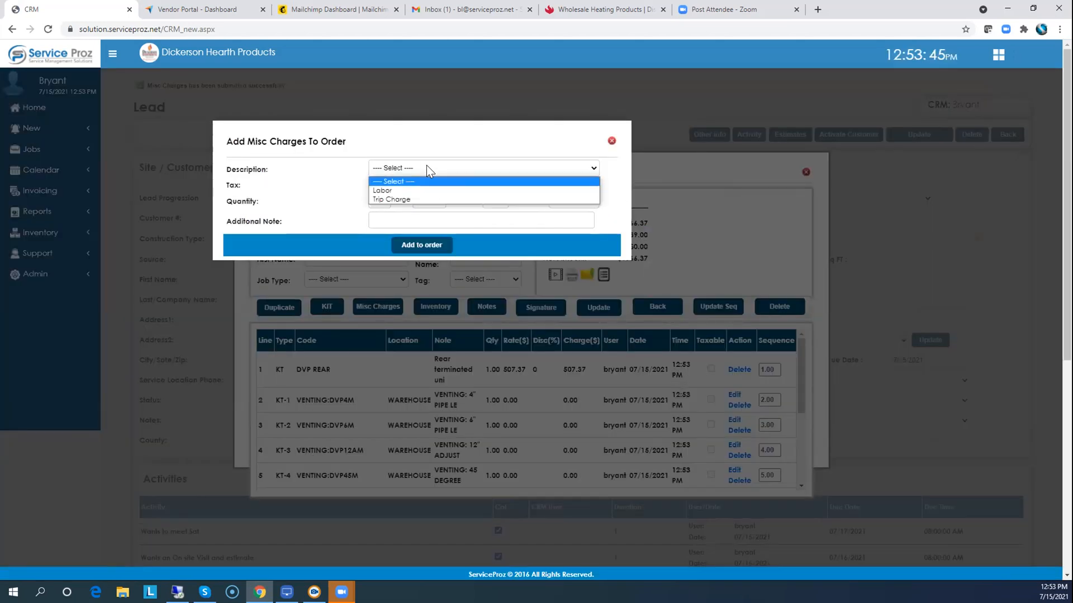
{"action": "left_click", "coordinate": [391, 199]}
{"action": "left_click", "coordinate": [379, 200]}
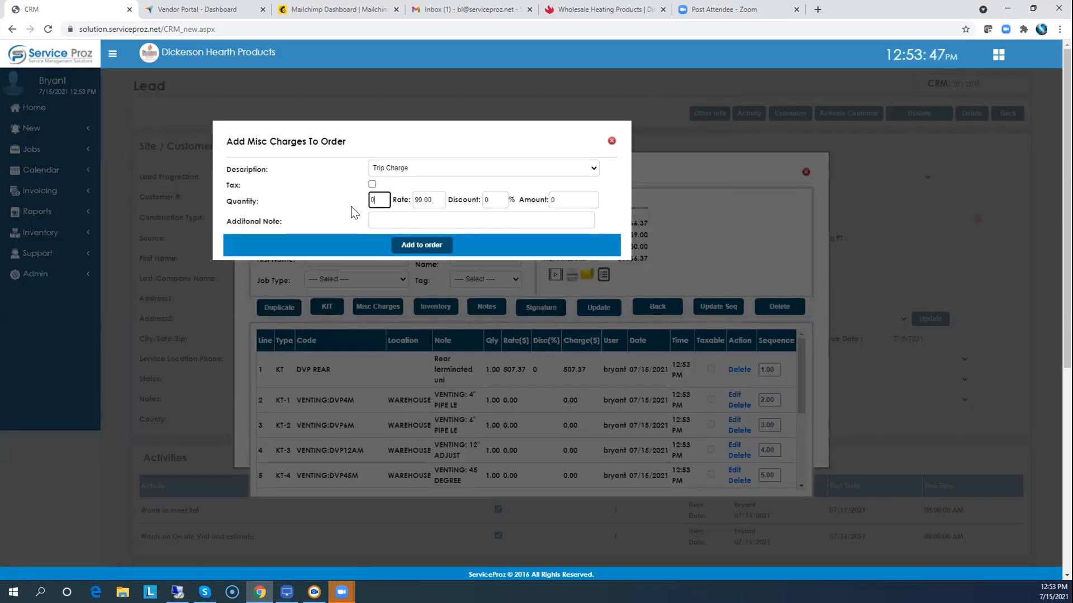
{"action": "key", "text": "BackSpace"}
{"action": "type", "text": "1"}
{"action": "key", "text": "Tab"}
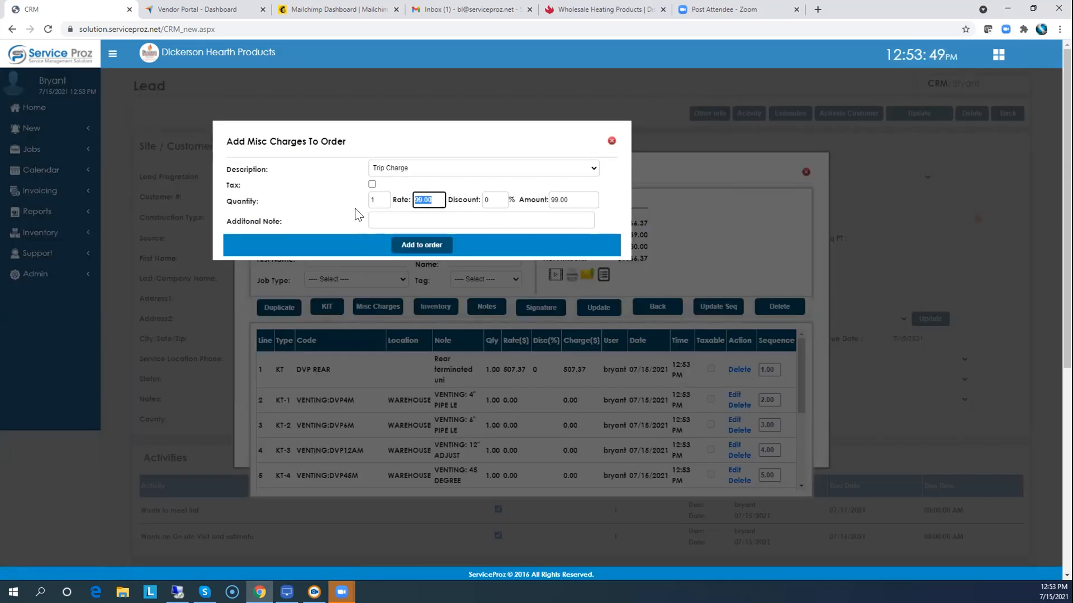
{"action": "left_click", "coordinate": [438, 247]}
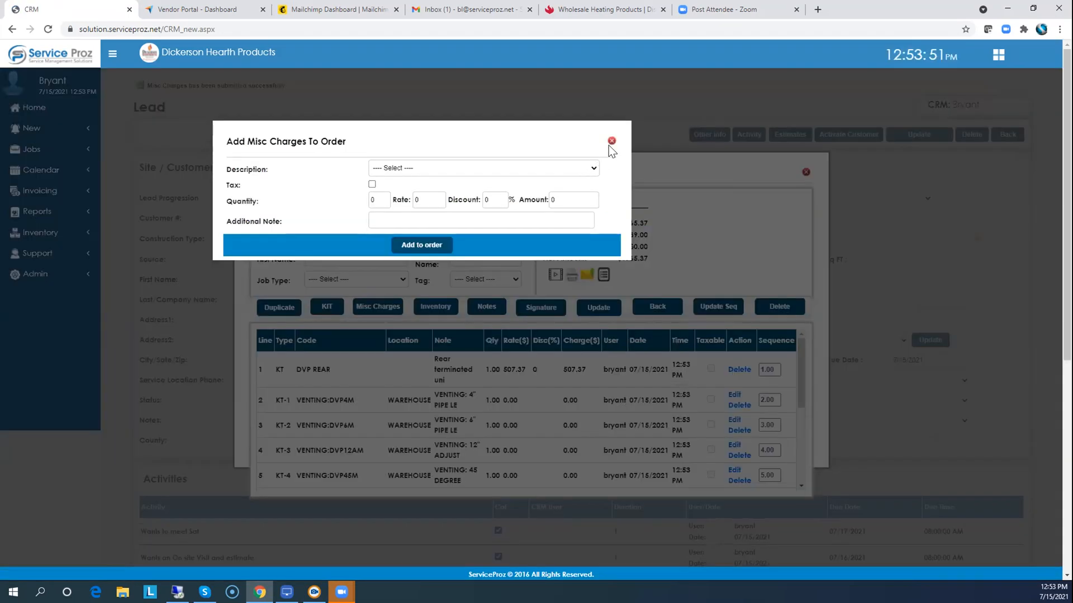
{"action": "left_click", "coordinate": [611, 142]}
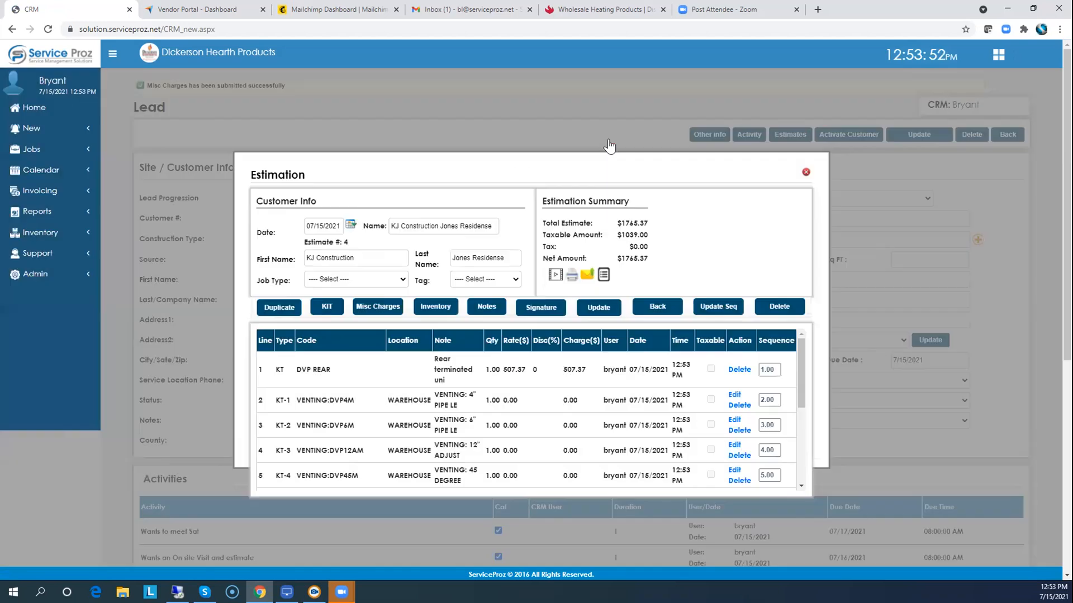
Run the Summary estimate report, check the net amount, and close it.
{"action": "left_click", "coordinate": [572, 275]}
{"action": "left_click", "coordinate": [346, 171]}
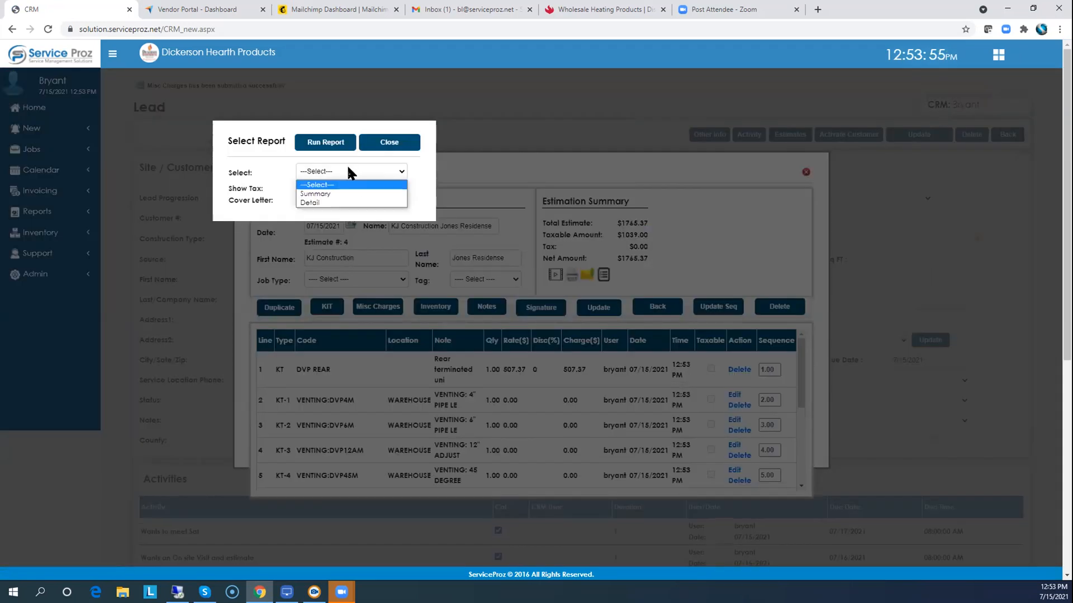
{"action": "left_click", "coordinate": [318, 188]}
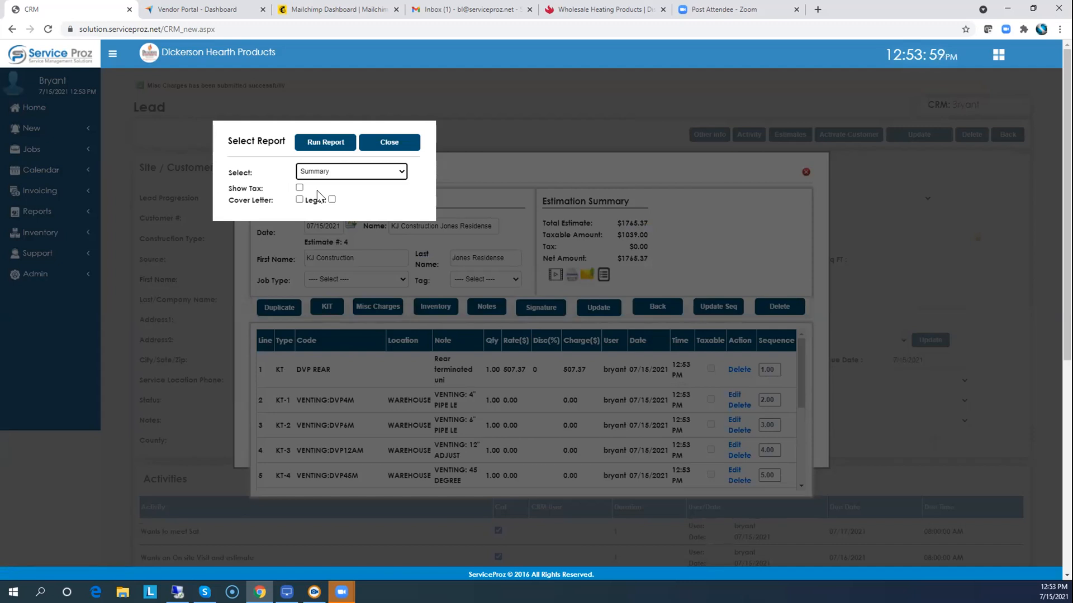
{"action": "left_click", "coordinate": [325, 143]}
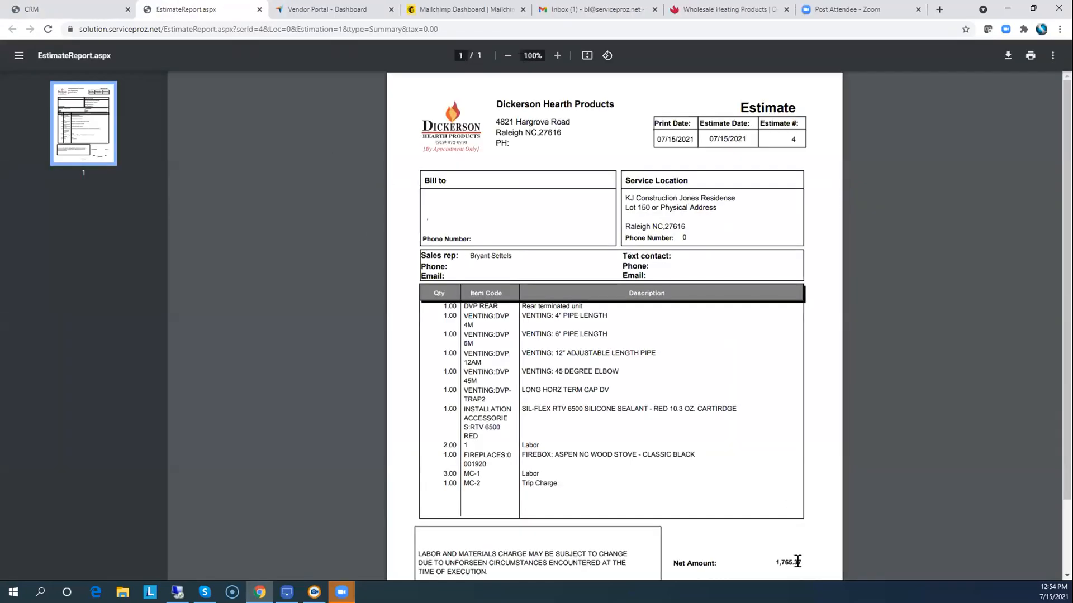
{"action": "left_click_drag", "start_coordinate": [800, 562], "coordinate": [776, 562]}
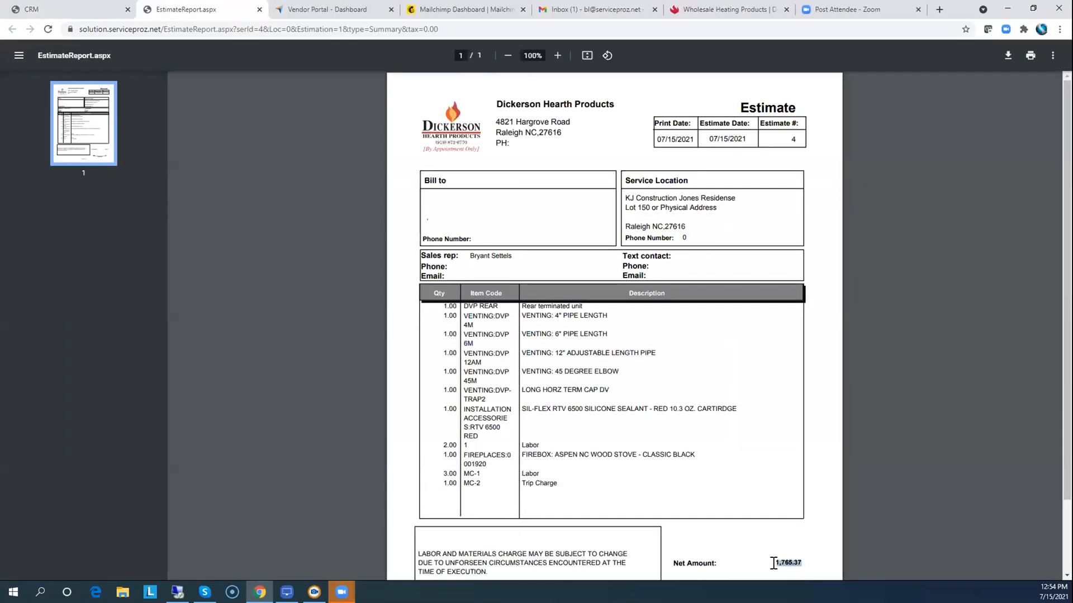
{"action": "left_click", "coordinate": [259, 9]}
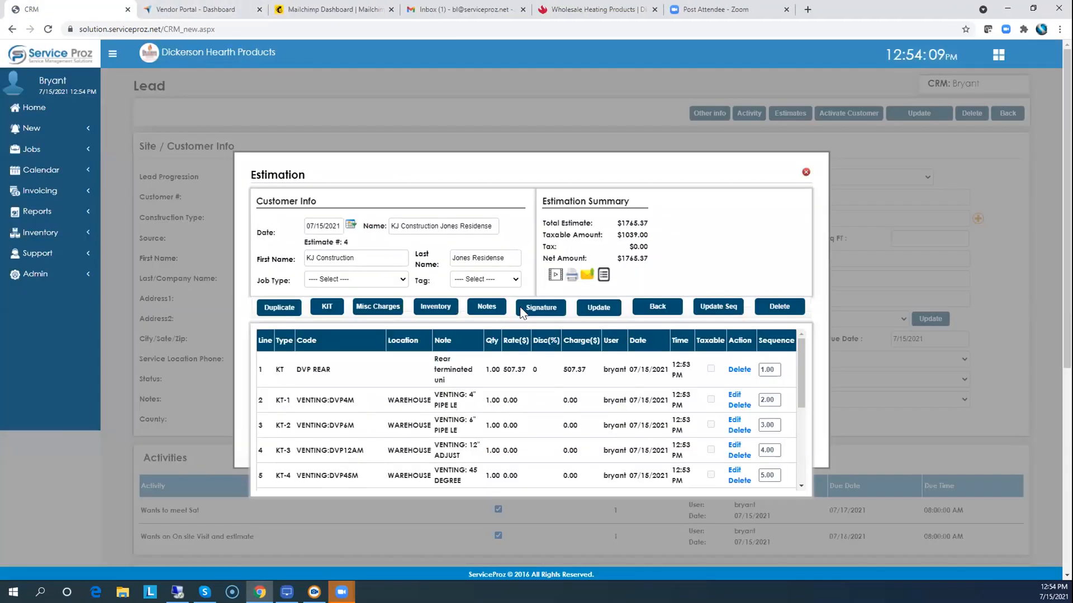
Run the Detail estimate report for estimate 4, review the line prices, and close it.
{"action": "left_click", "coordinate": [571, 274]}
{"action": "left_click", "coordinate": [343, 175]}
{"action": "left_click", "coordinate": [321, 196]}
{"action": "left_click", "coordinate": [328, 143]}
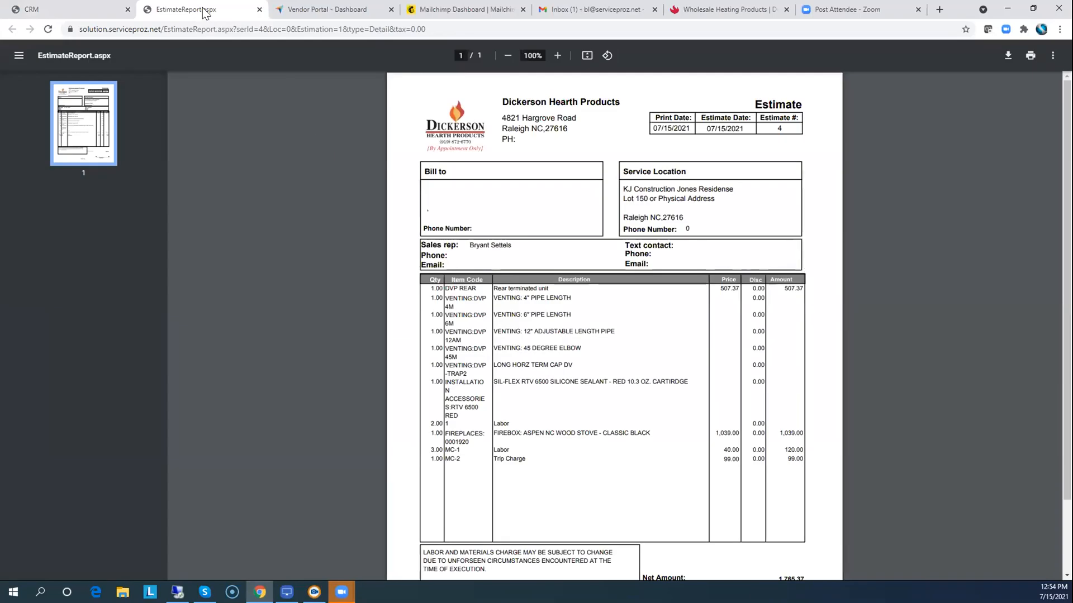
{"action": "left_click", "coordinate": [260, 9]}
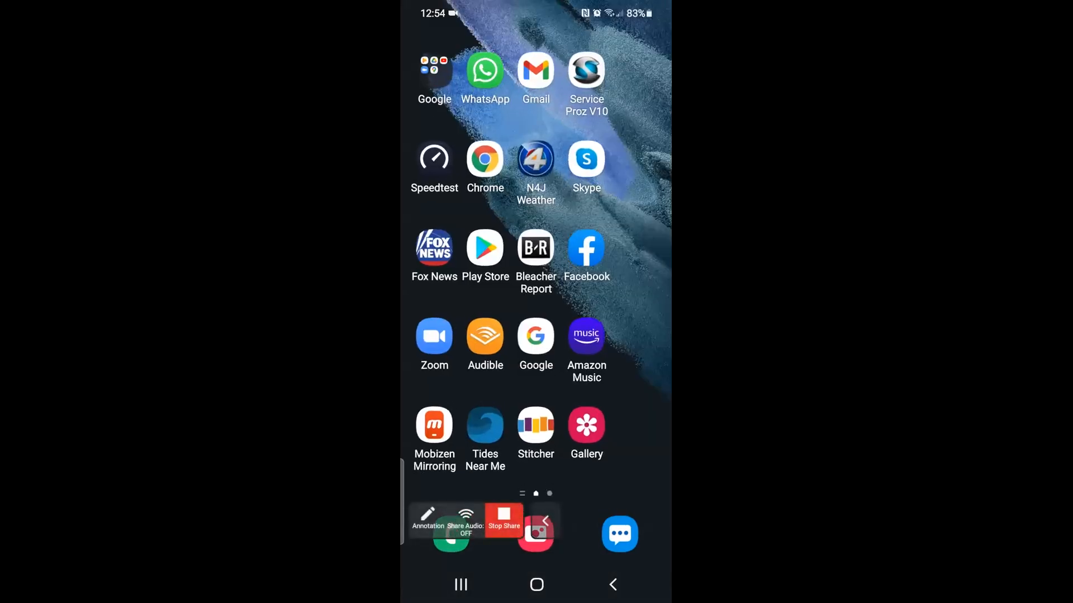
In the mobile app, go from CRM leads to the KJ Construction Jones Residense lead's estimate 4.
{"action": "left_click", "coordinate": [586, 71]}
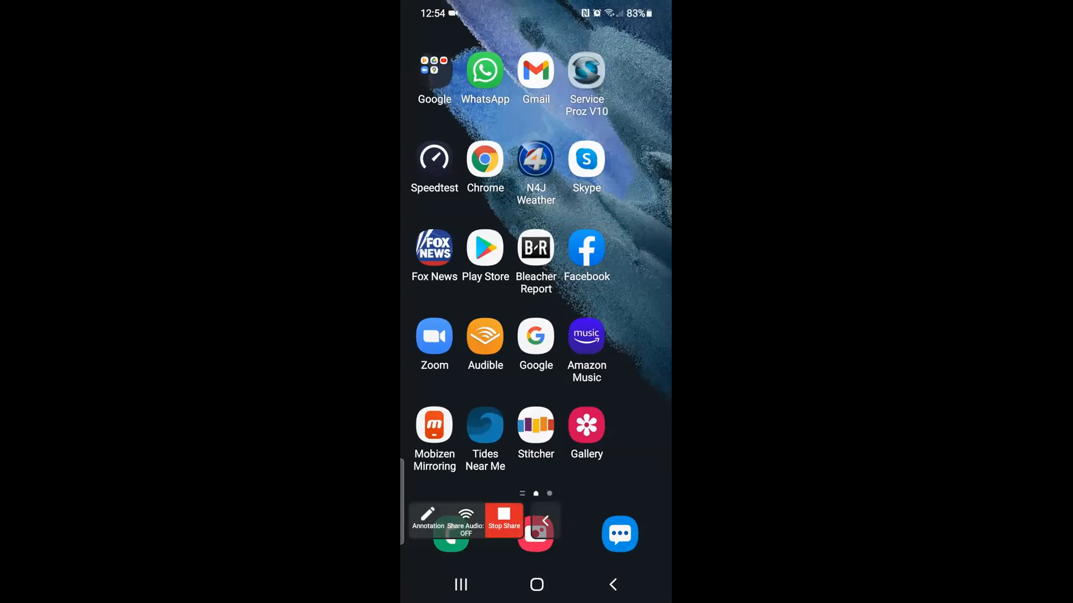
{"action": "left_click", "coordinate": [536, 196]}
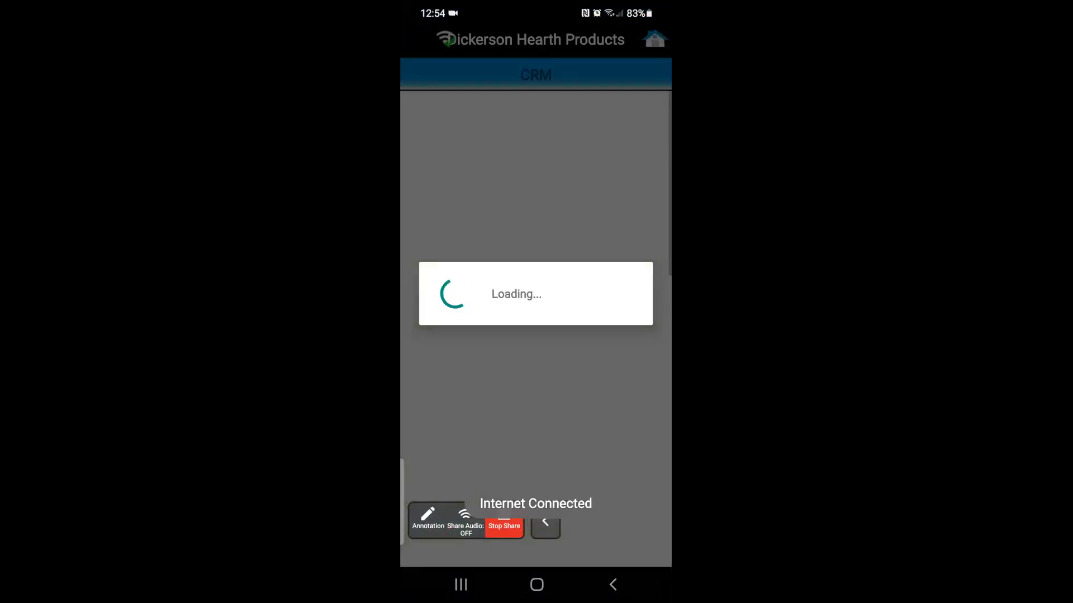
{"action": "scroll", "coordinate": [536, 335], "scroll_direction": "down", "scroll_amount": 3}
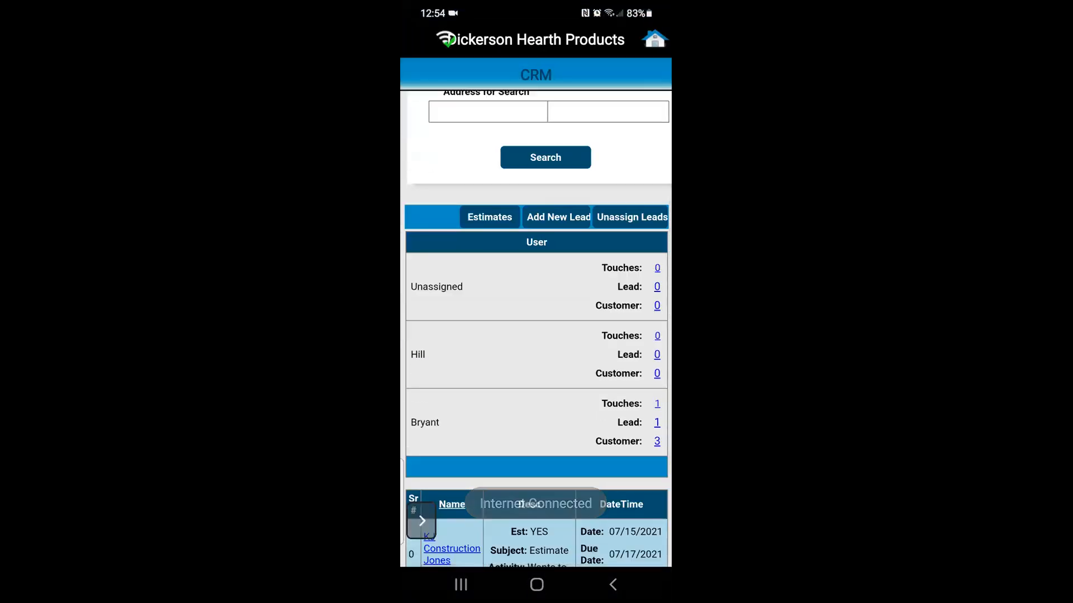
{"action": "left_click", "coordinate": [657, 423]}
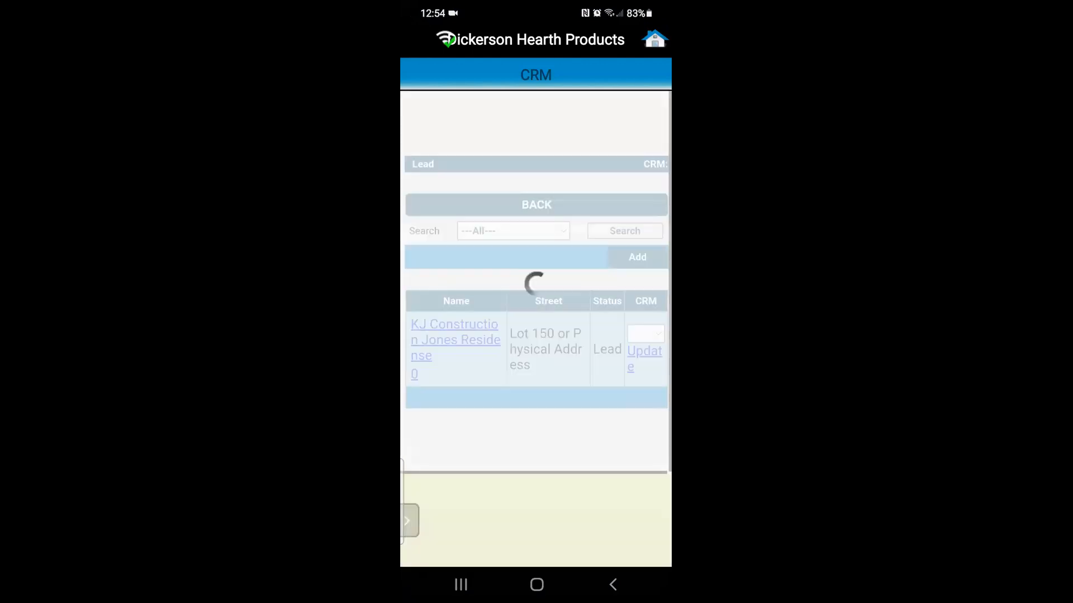
{"action": "left_click", "coordinate": [455, 340]}
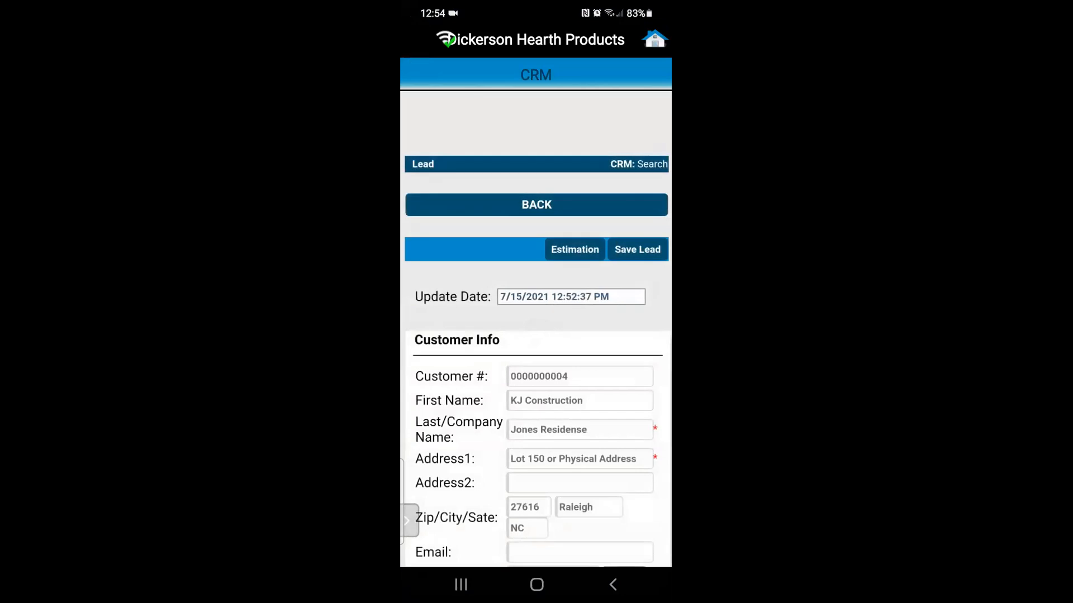
{"action": "left_click", "coordinate": [574, 249]}
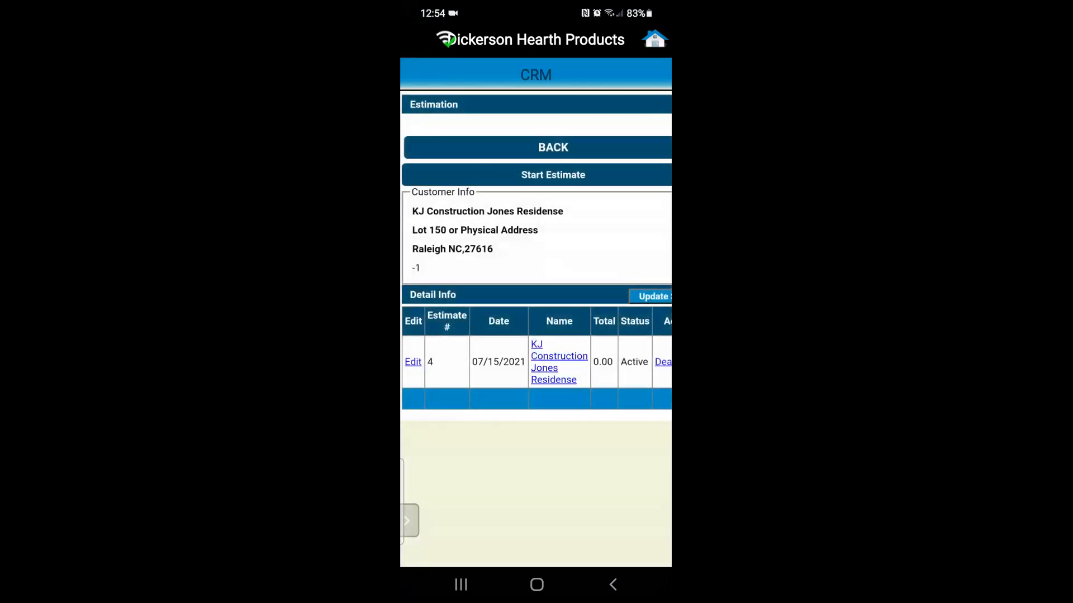
{"action": "left_click", "coordinate": [413, 362]}
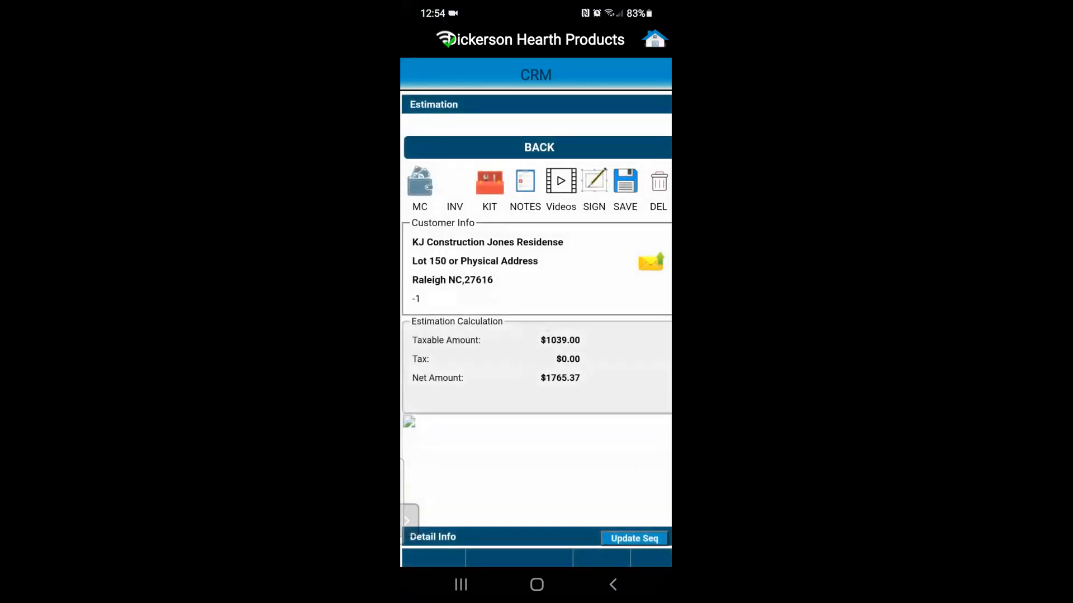
Add a camera photo note to estimate 4, then exit to the phone's home screen.
{"action": "left_click", "coordinate": [525, 181]}
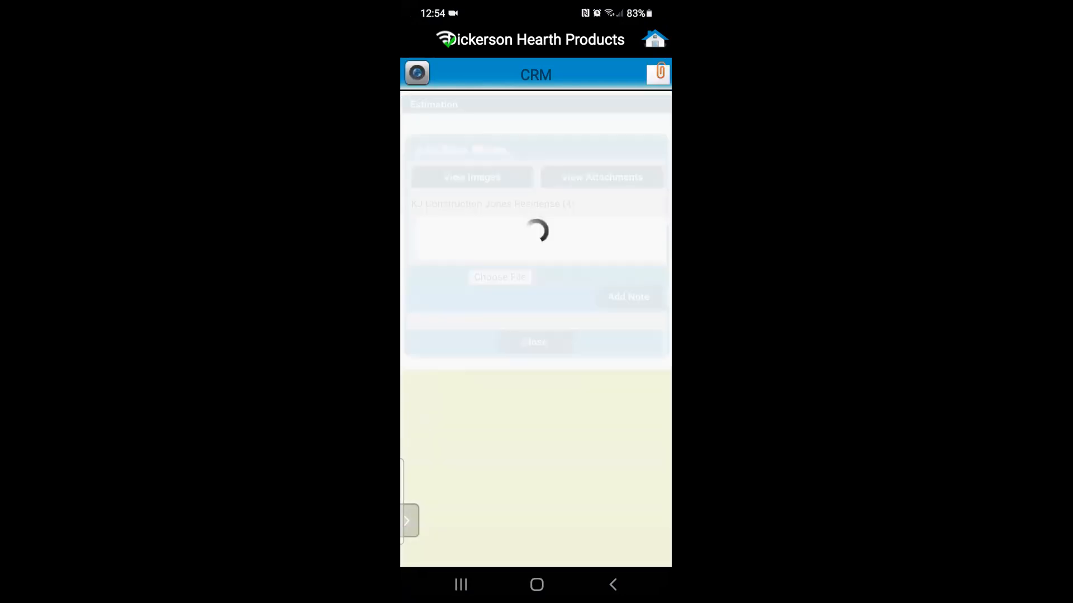
{"action": "left_click", "coordinate": [499, 277]}
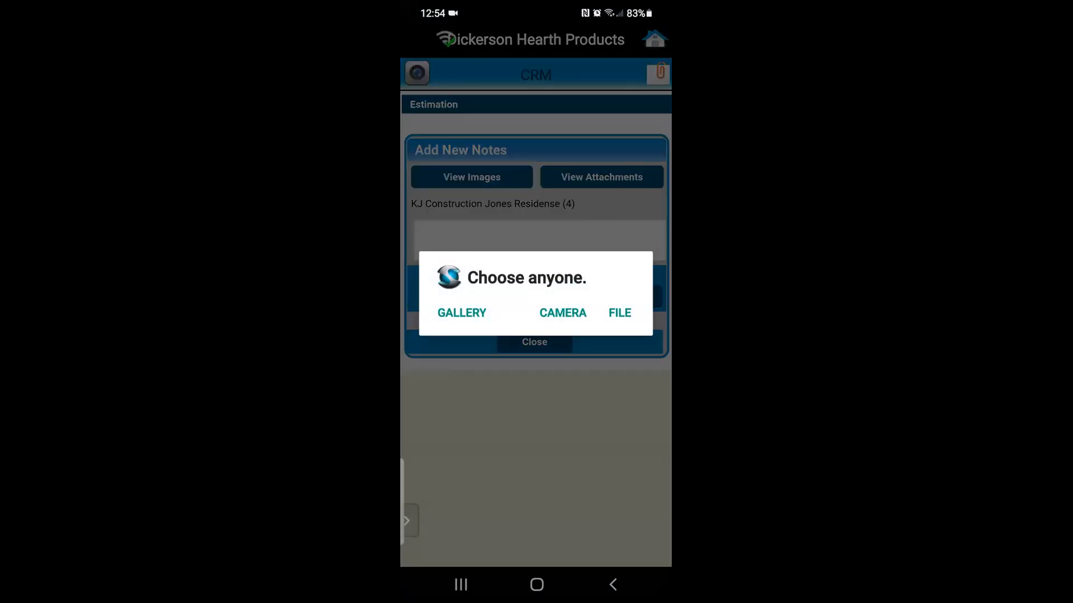
{"action": "left_click", "coordinate": [563, 312]}
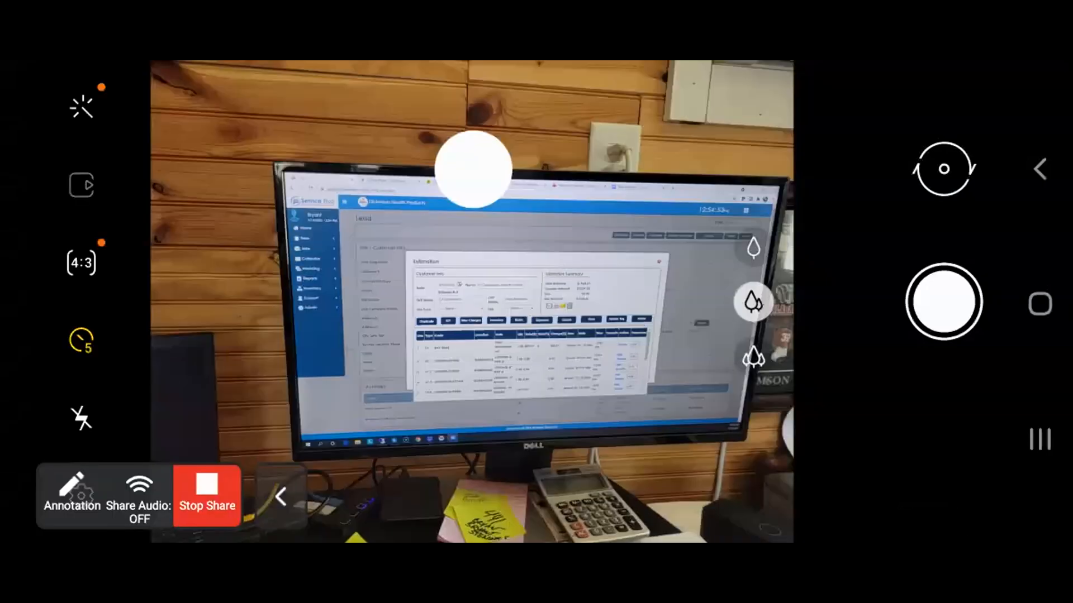
{"action": "left_click", "coordinate": [943, 301]}
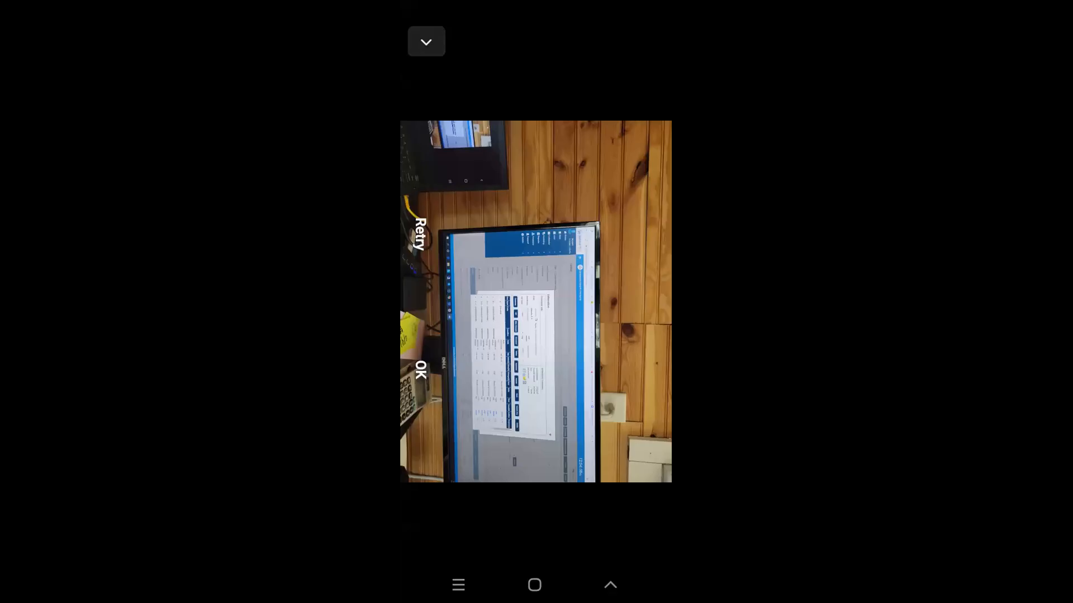
{"action": "left_click", "coordinate": [603, 547]}
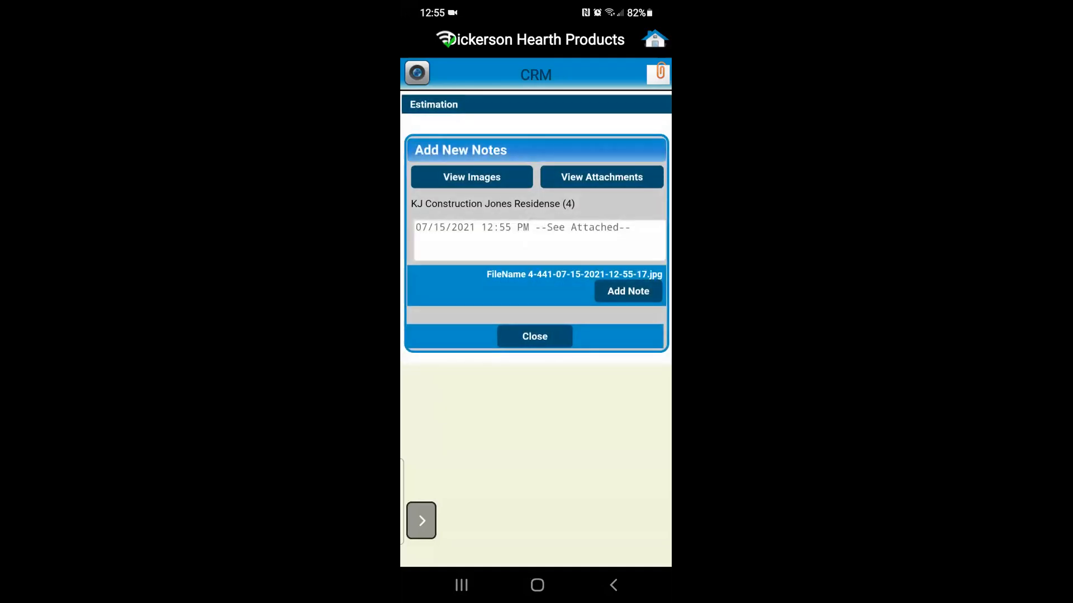
{"action": "left_click", "coordinate": [628, 292]}
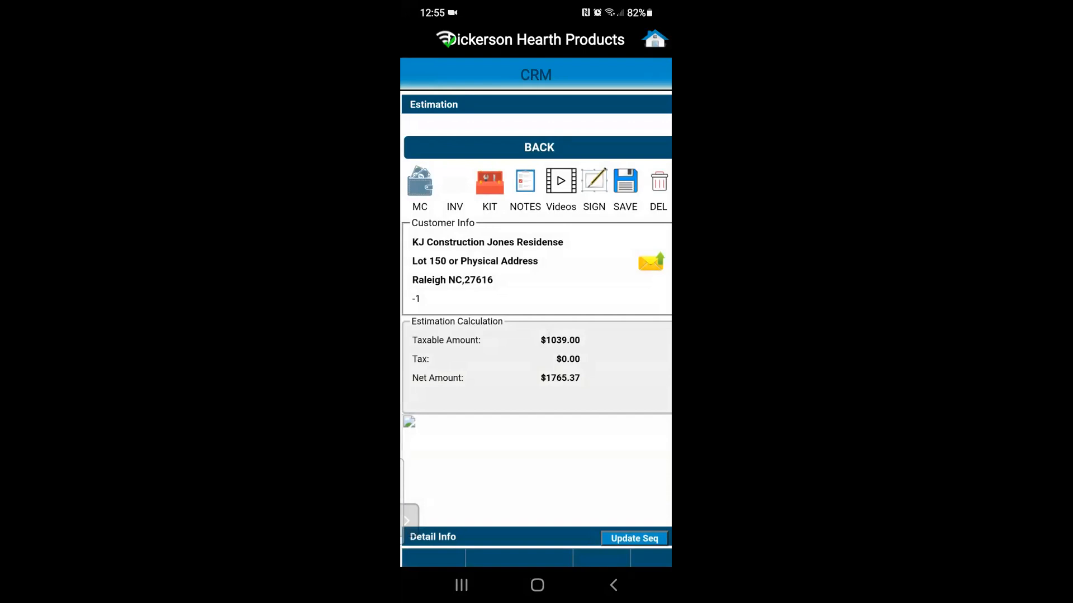
{"action": "left_click", "coordinate": [655, 39]}
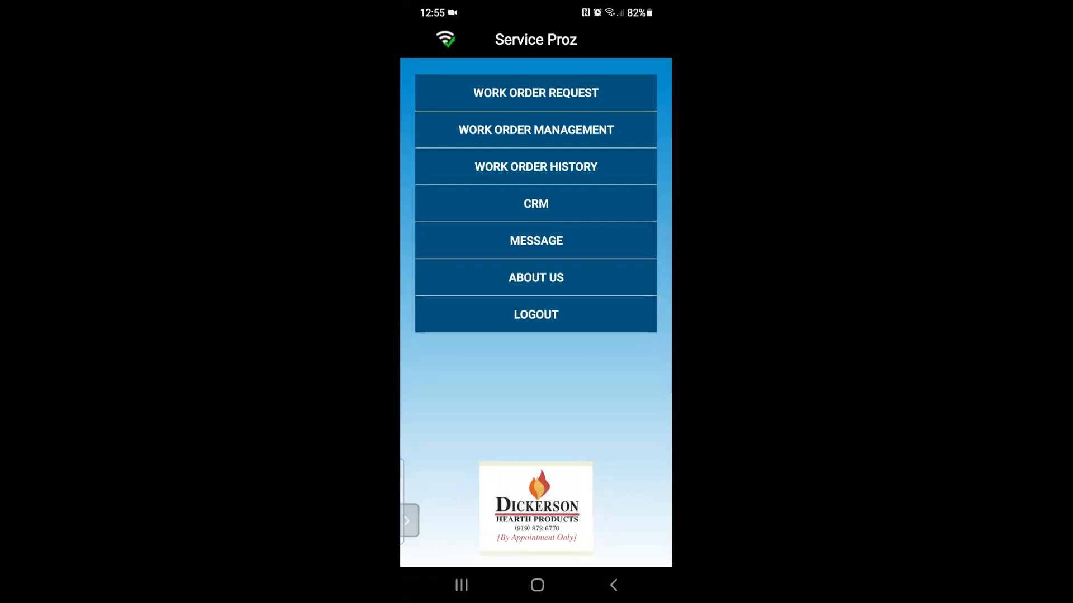
{"action": "left_click", "coordinate": [537, 585]}
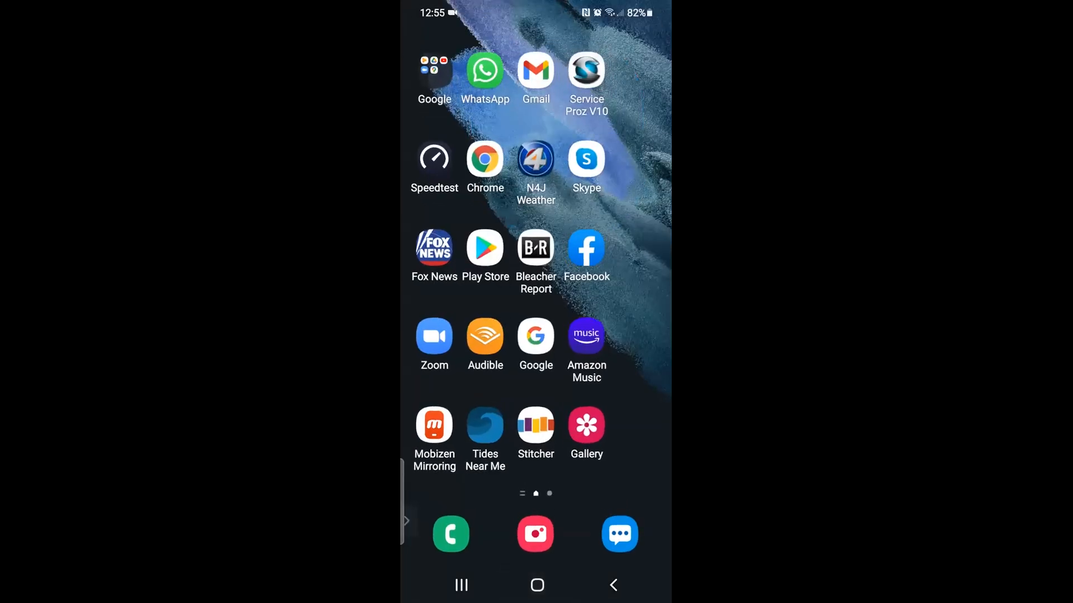
Back on the desktop, close Estimation and reopen estimate 4 via Home, Leads, and Jones Residense.
{"action": "left_click_drag", "start_coordinate": [536, 9], "coordinate": [536, 252]}
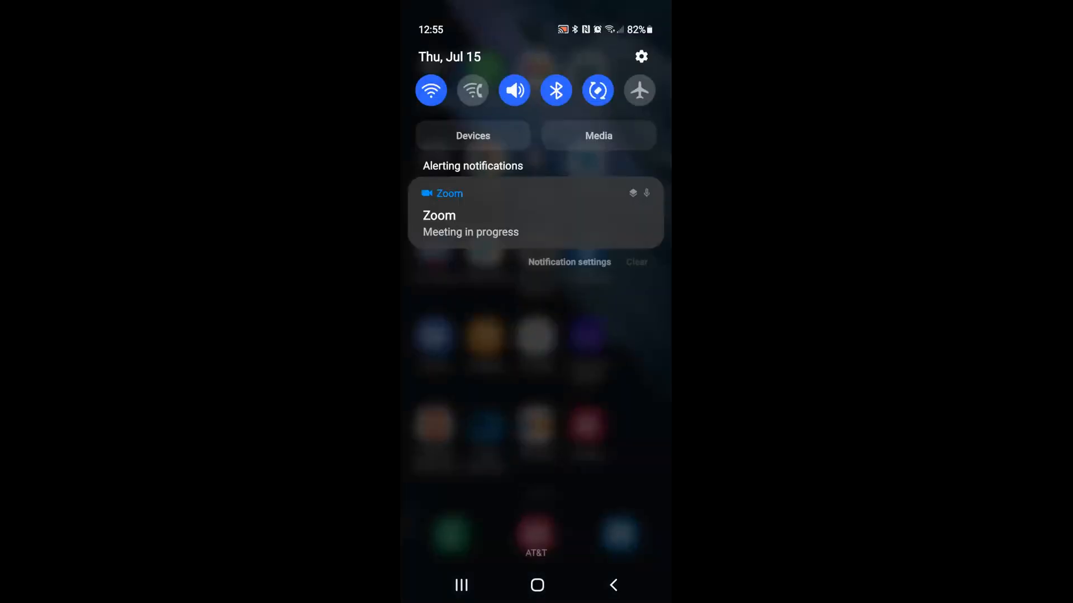
{"action": "left_click", "coordinate": [503, 220]}
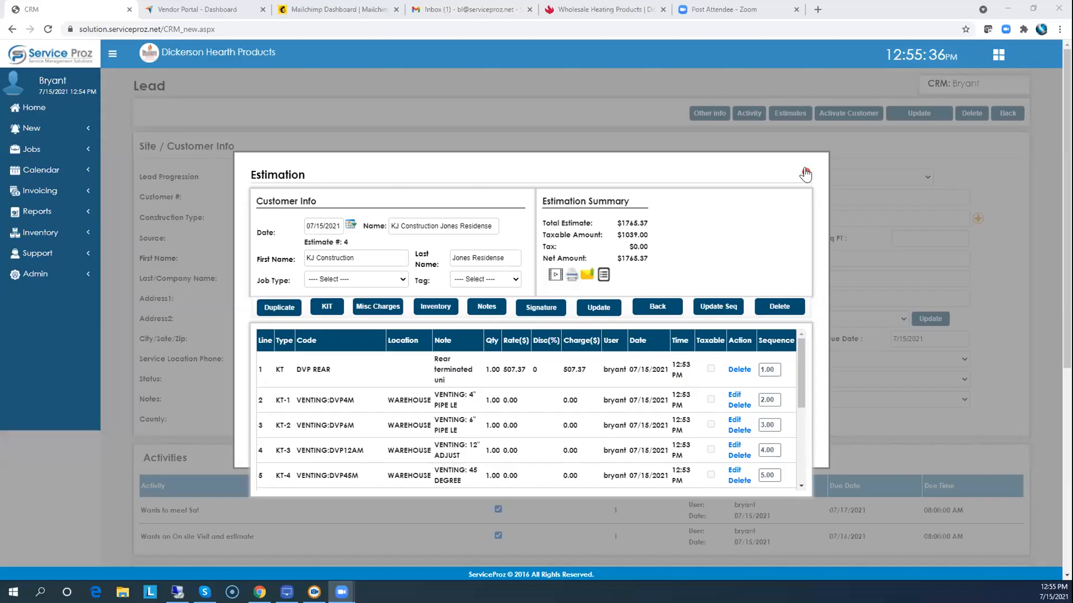
{"action": "left_click", "coordinate": [802, 173]}
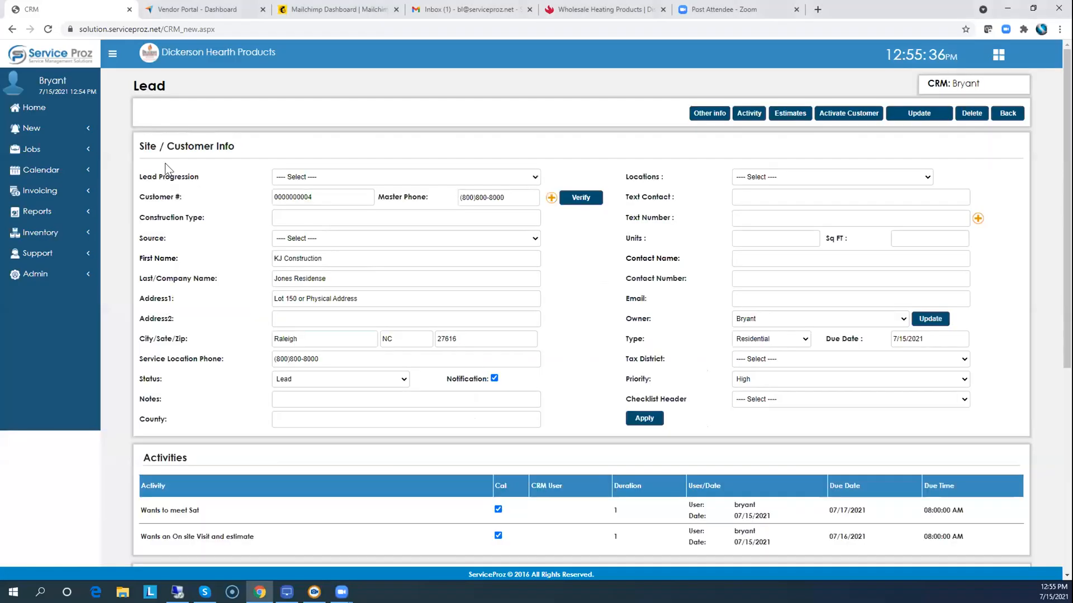
{"action": "left_click", "coordinate": [37, 111]}
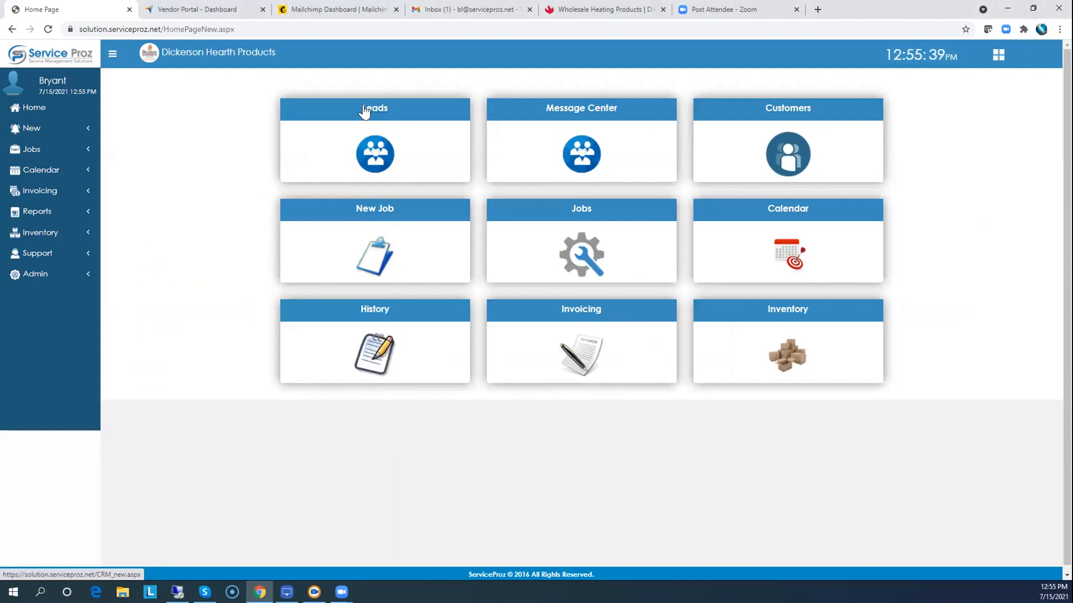
{"action": "left_click", "coordinate": [364, 111]}
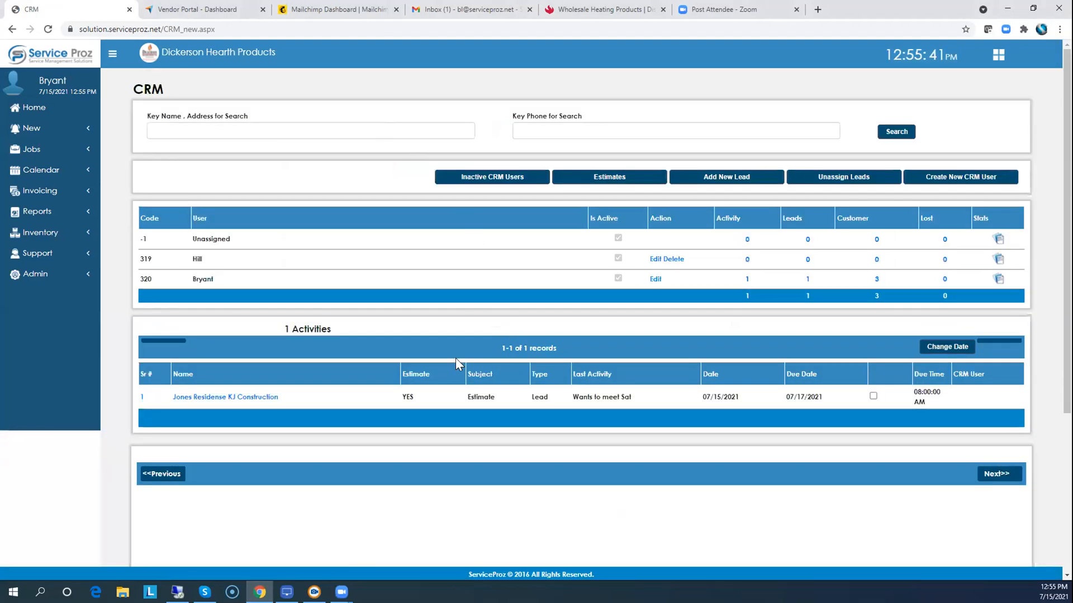
{"action": "left_click", "coordinate": [238, 397]}
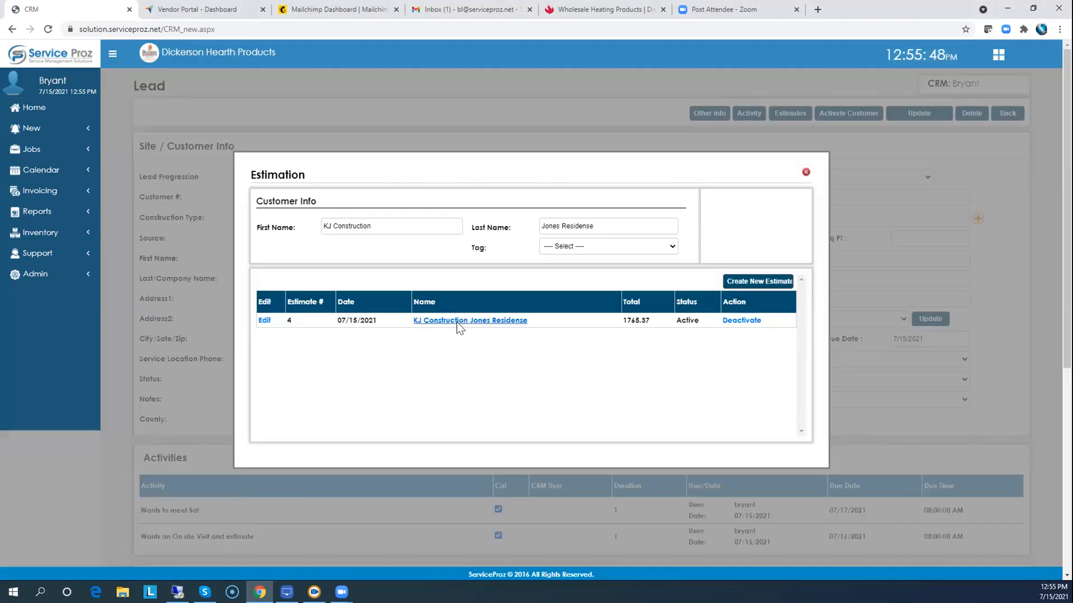
{"action": "left_click", "coordinate": [458, 321]}
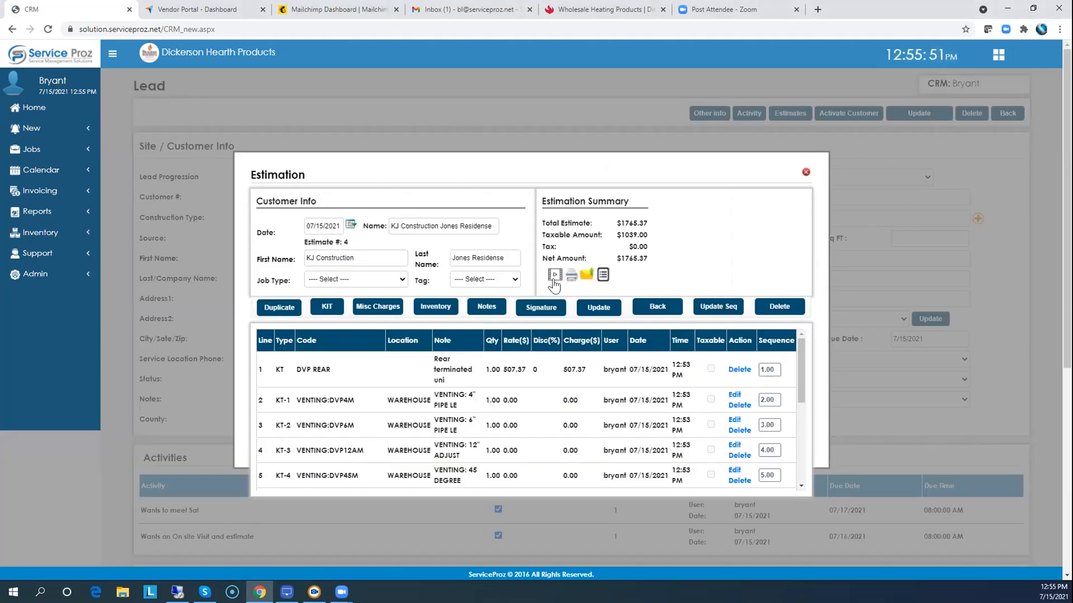
View the 'See Attached' photo on Estimate #4's note, then close the notes dialog.
{"action": "left_click", "coordinate": [486, 307]}
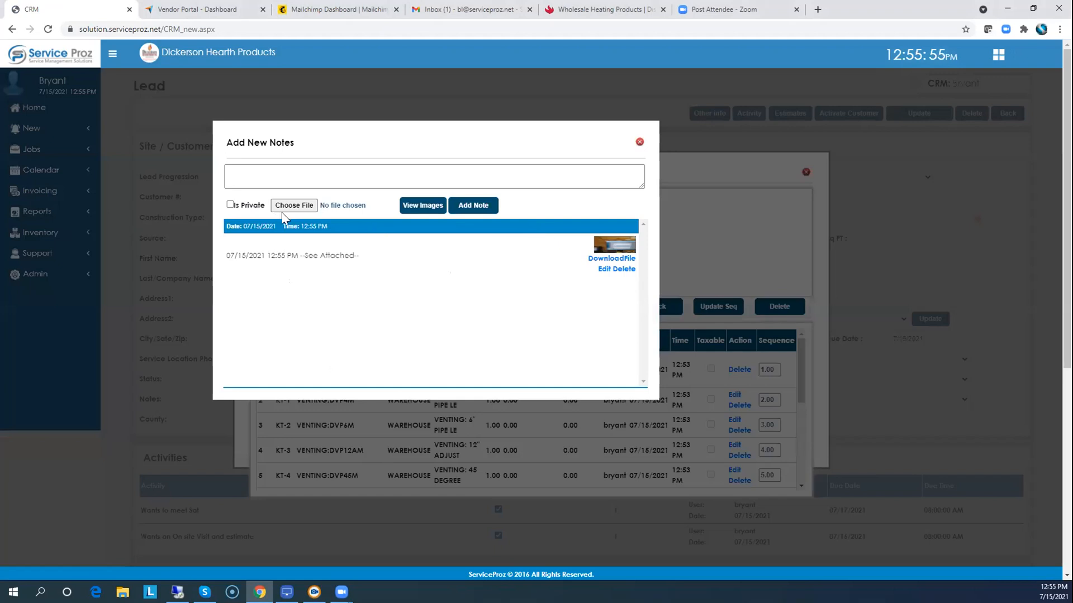
{"action": "left_click", "coordinate": [419, 201]}
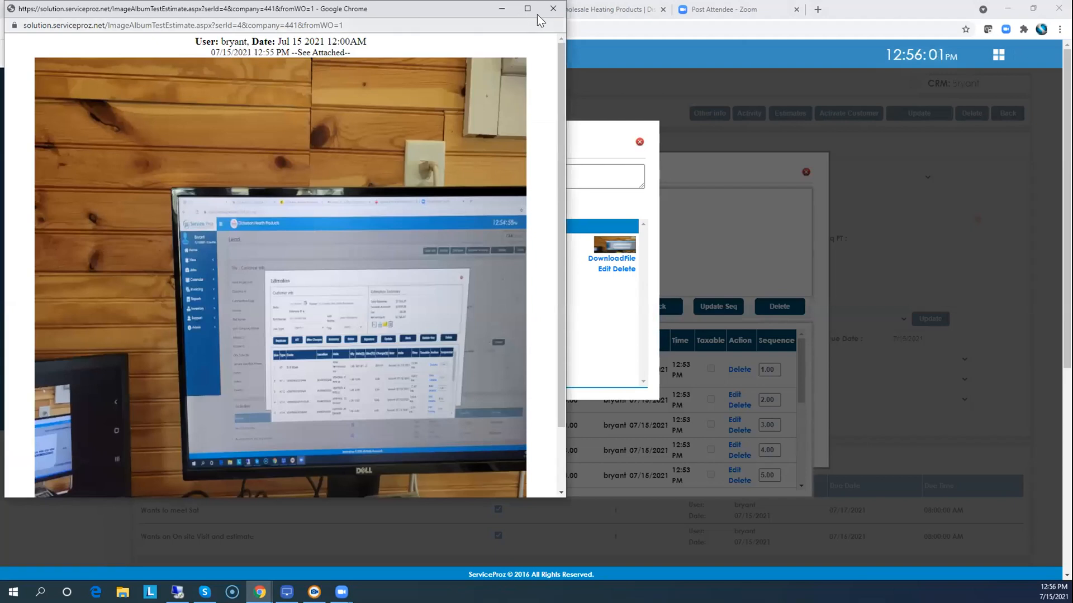
{"action": "left_click", "coordinate": [552, 9]}
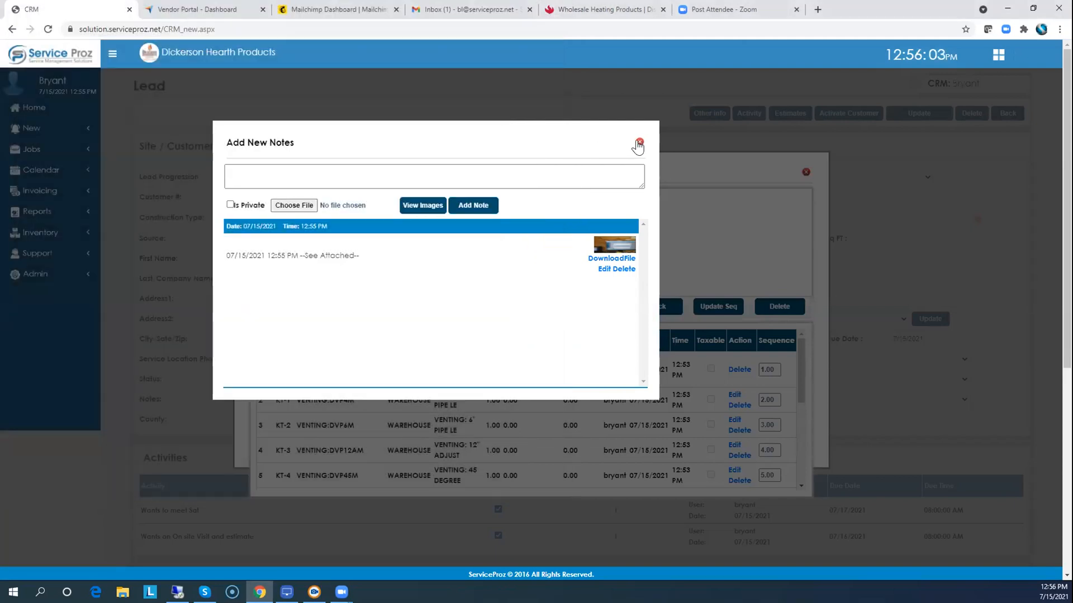
{"action": "left_click", "coordinate": [639, 143]}
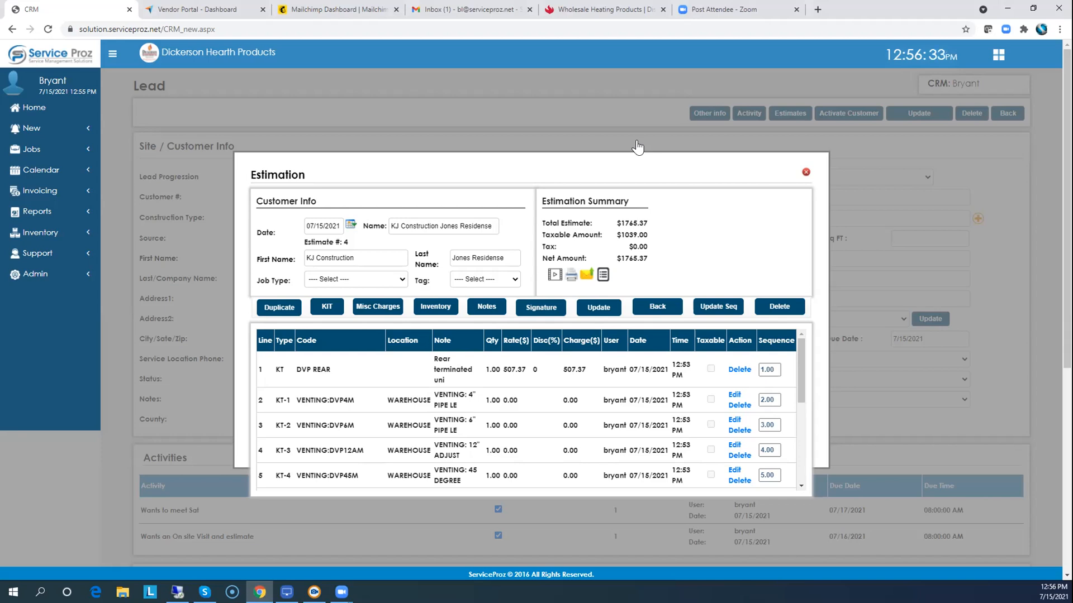
Close the estimate, highlight the KJ Construction name, and reopen the Jones Residense lead's estimates.
{"action": "left_click", "coordinate": [804, 175]}
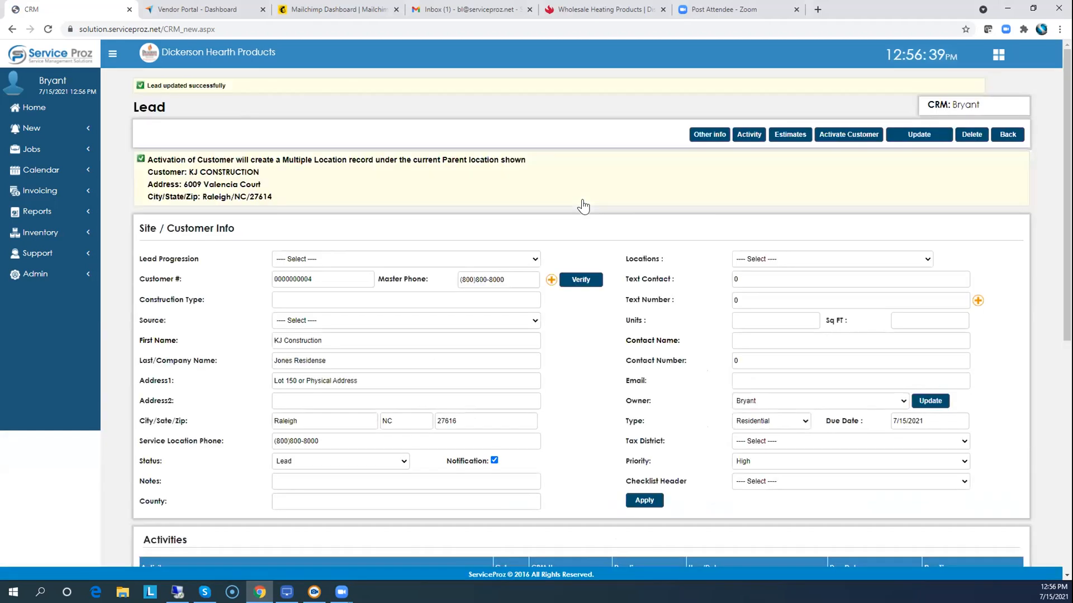
{"action": "left_click_drag", "start_coordinate": [260, 172], "coordinate": [188, 181]}
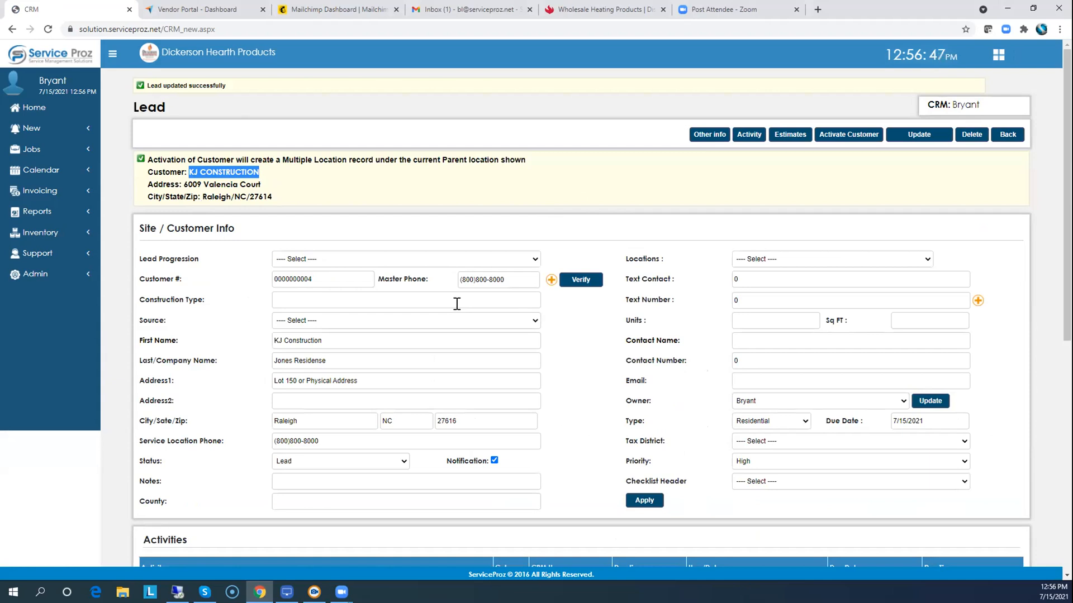
{"action": "left_click", "coordinate": [783, 138]}
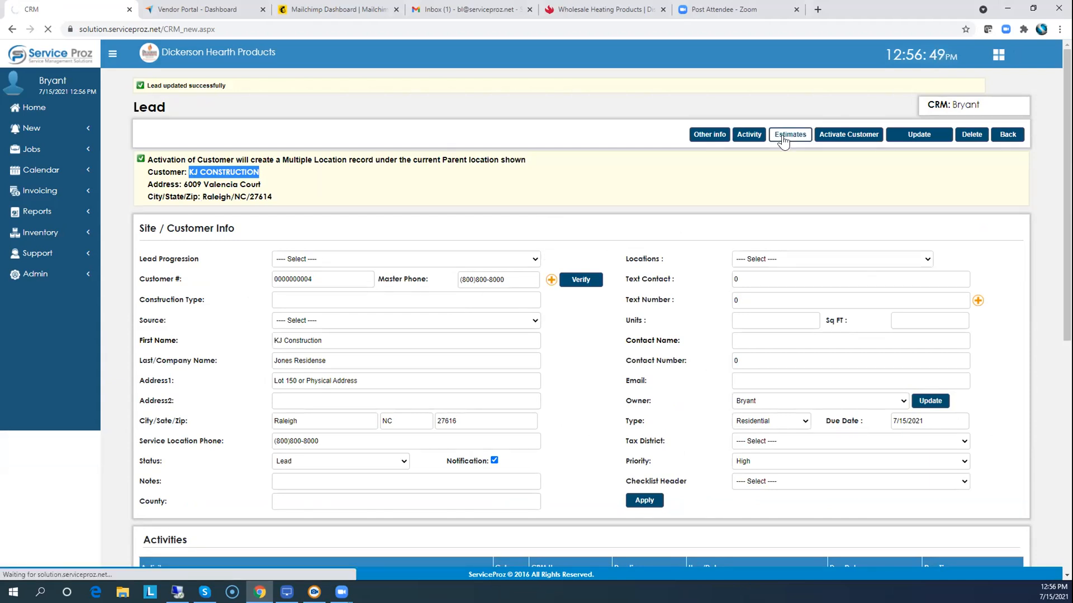
{"action": "left_click", "coordinate": [445, 321]}
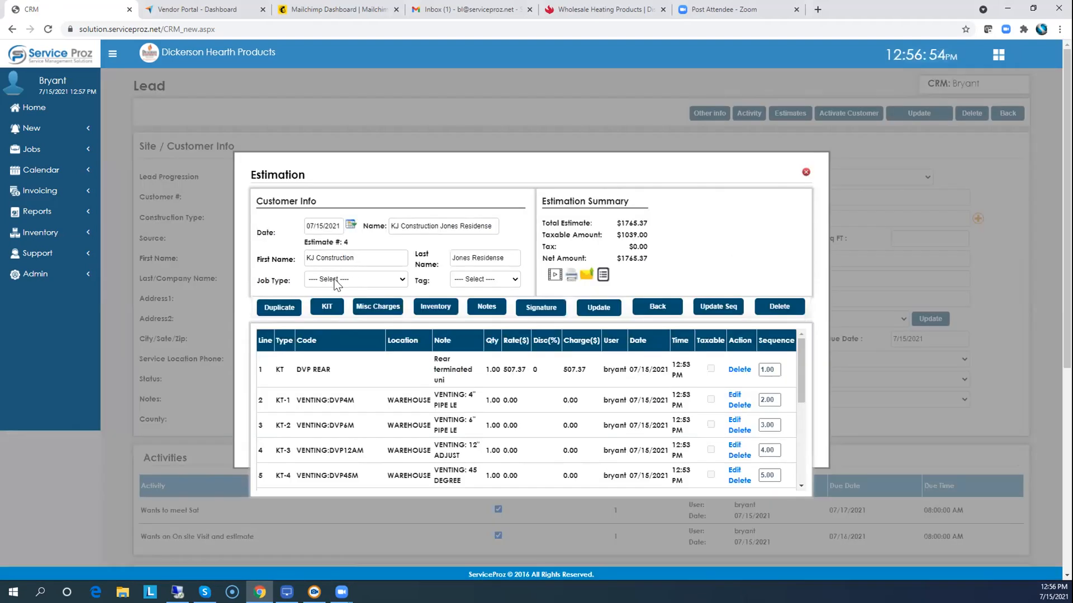
Change Estimate #4's job type to Install, save it, and return to the estimates list.
{"action": "left_click", "coordinate": [336, 284]}
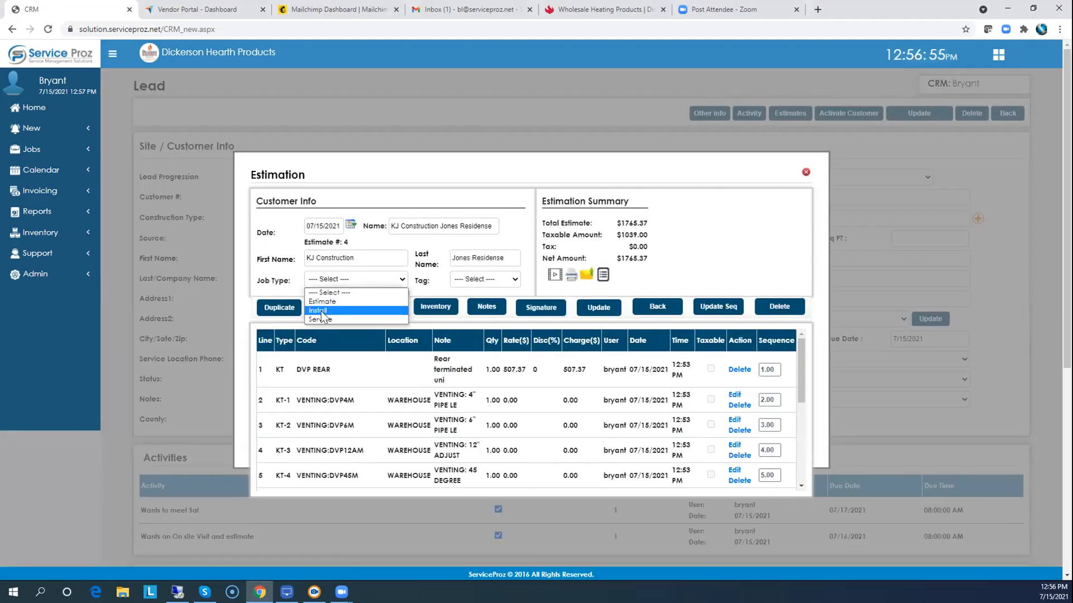
{"action": "left_click", "coordinate": [321, 311]}
{"action": "left_click", "coordinate": [599, 310]}
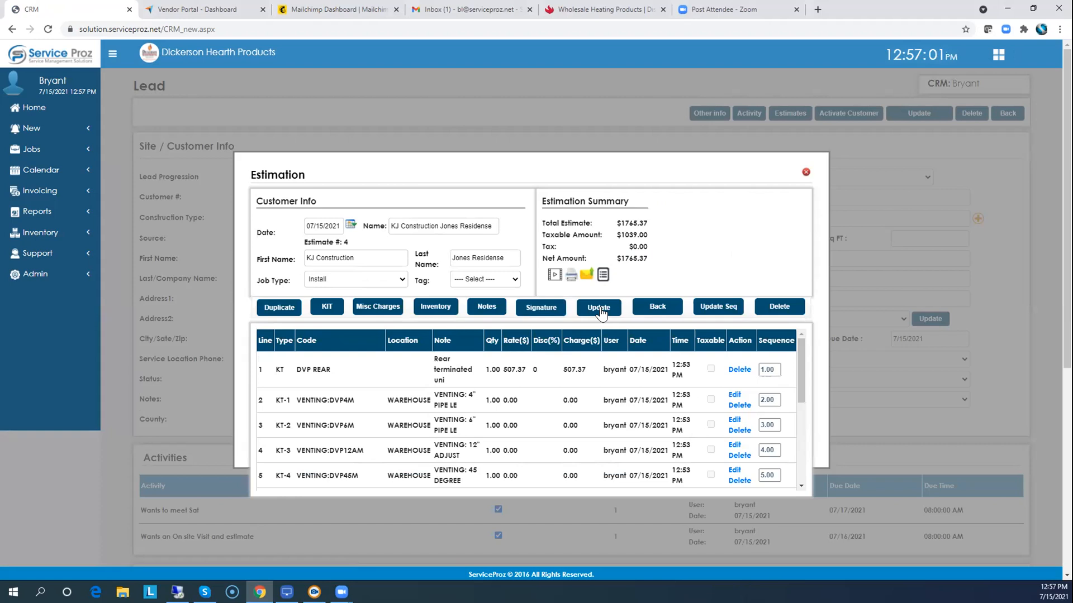
{"action": "left_click", "coordinate": [659, 308]}
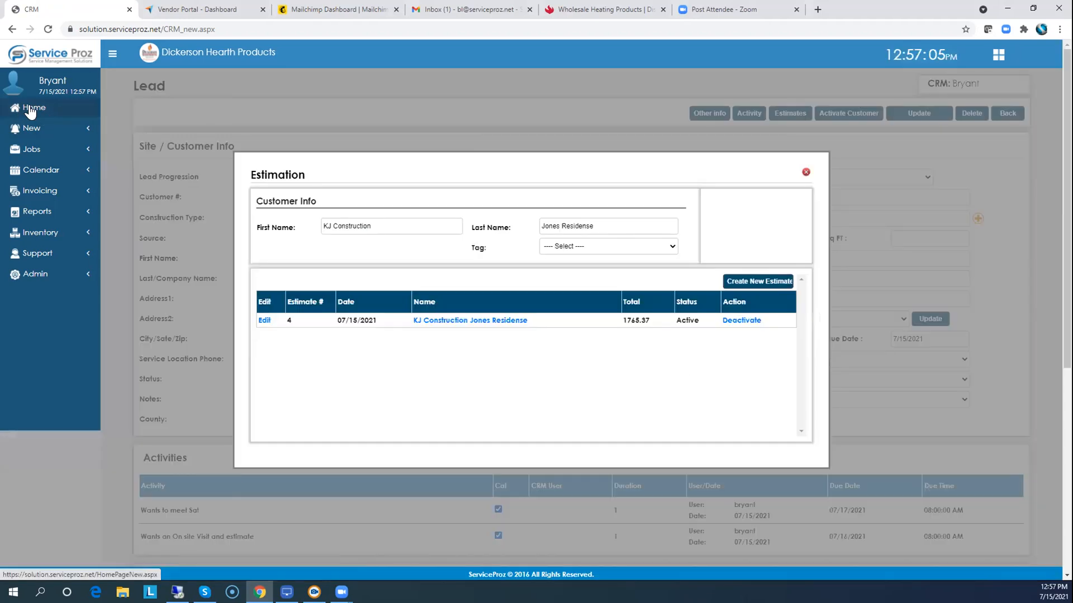
Go from Home to the CRM leads page showing the 'Wants to meet Sat' activity.
{"action": "left_click", "coordinate": [31, 109]}
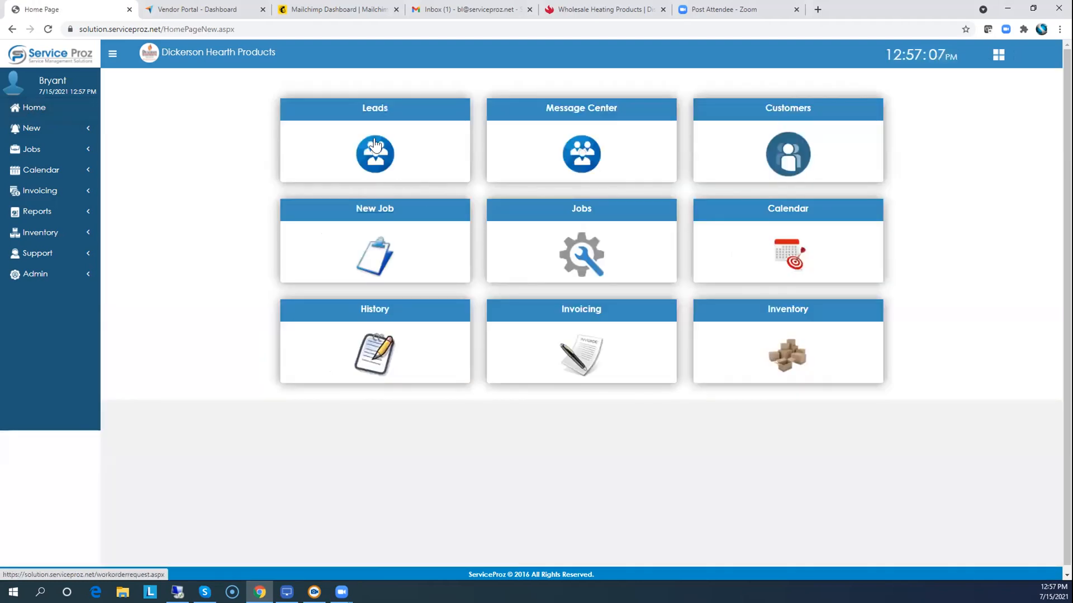
{"action": "left_click", "coordinate": [370, 112]}
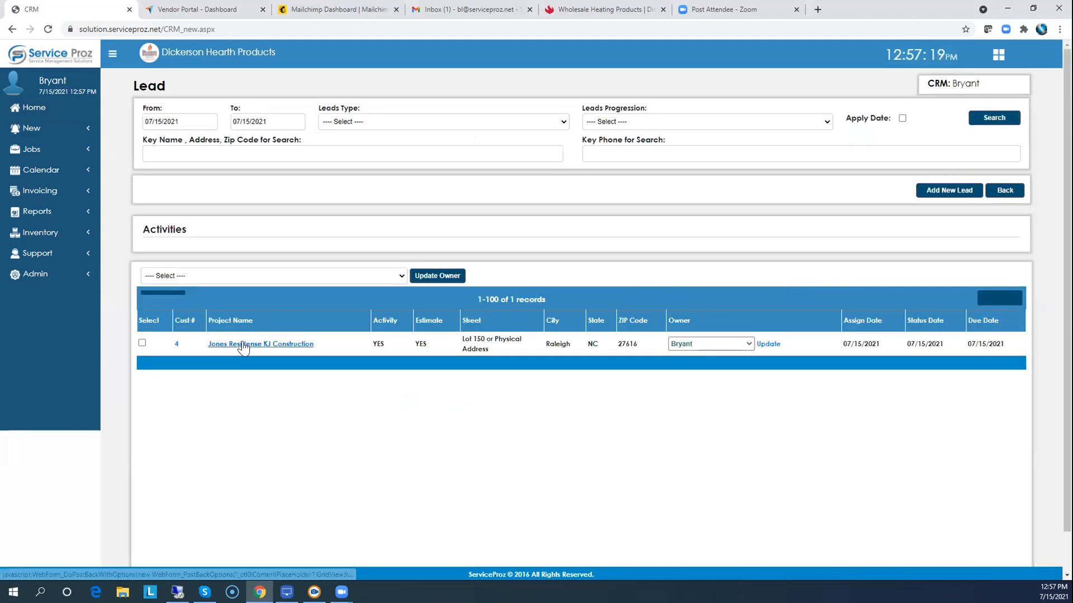
Activate the KJ Construction lead as a customer with service Fireplace and product FP1920.
{"action": "left_click", "coordinate": [243, 344]}
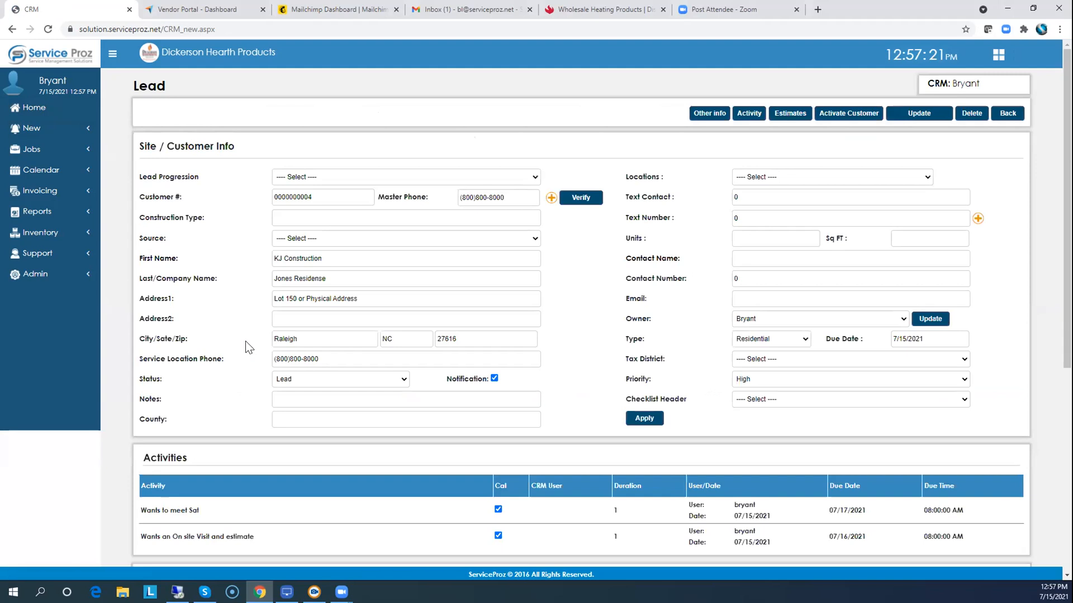
{"action": "left_click", "coordinate": [838, 115]}
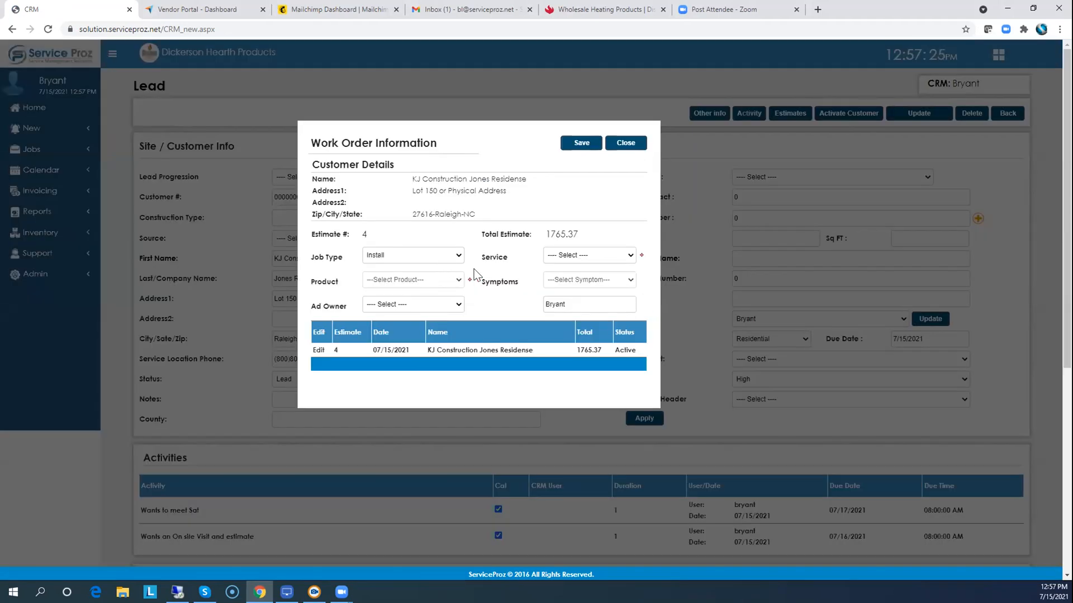
{"action": "left_click", "coordinate": [565, 257]}
{"action": "left_click", "coordinate": [560, 278]}
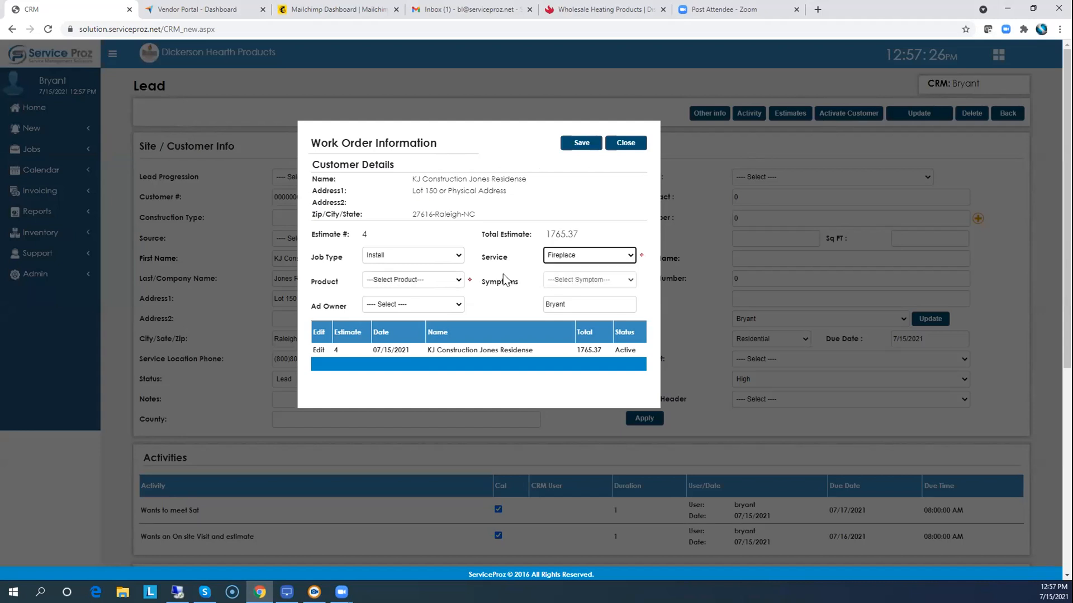
{"action": "left_click", "coordinate": [413, 279]}
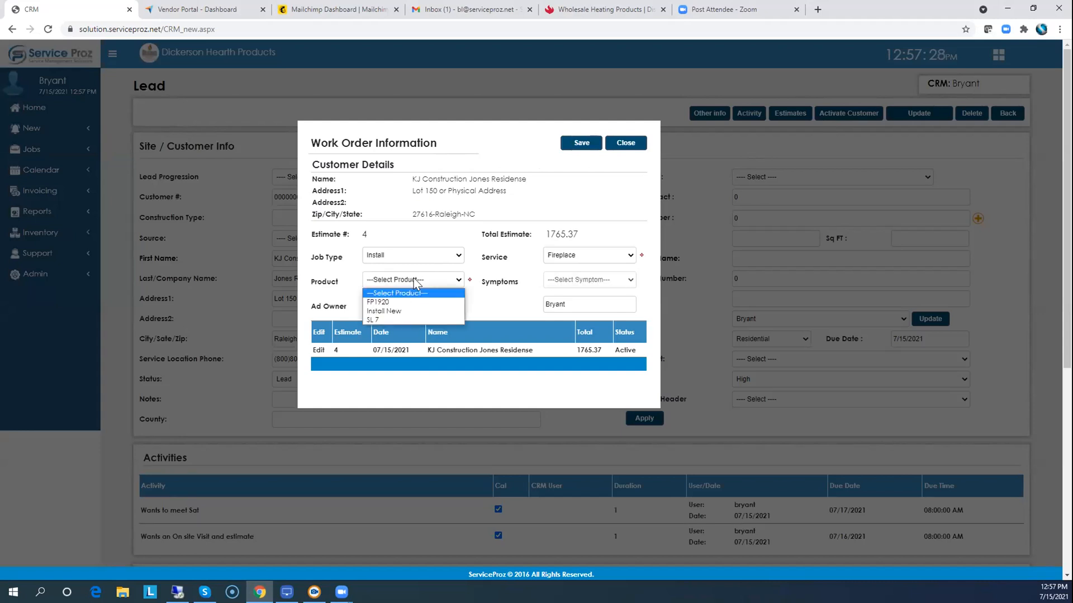
{"action": "left_click", "coordinate": [386, 301]}
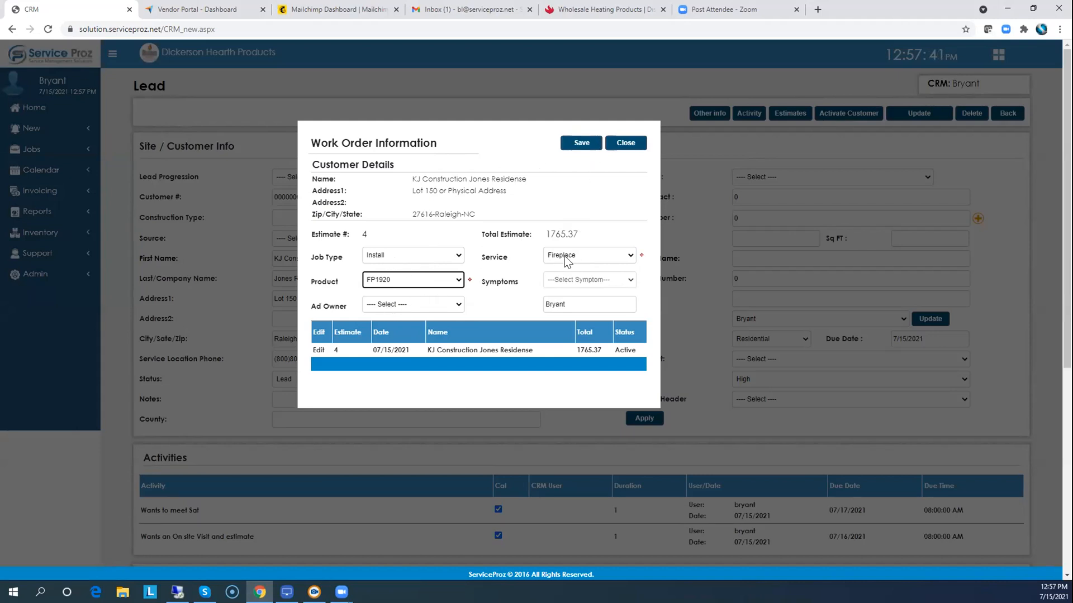
{"action": "left_click", "coordinate": [575, 147]}
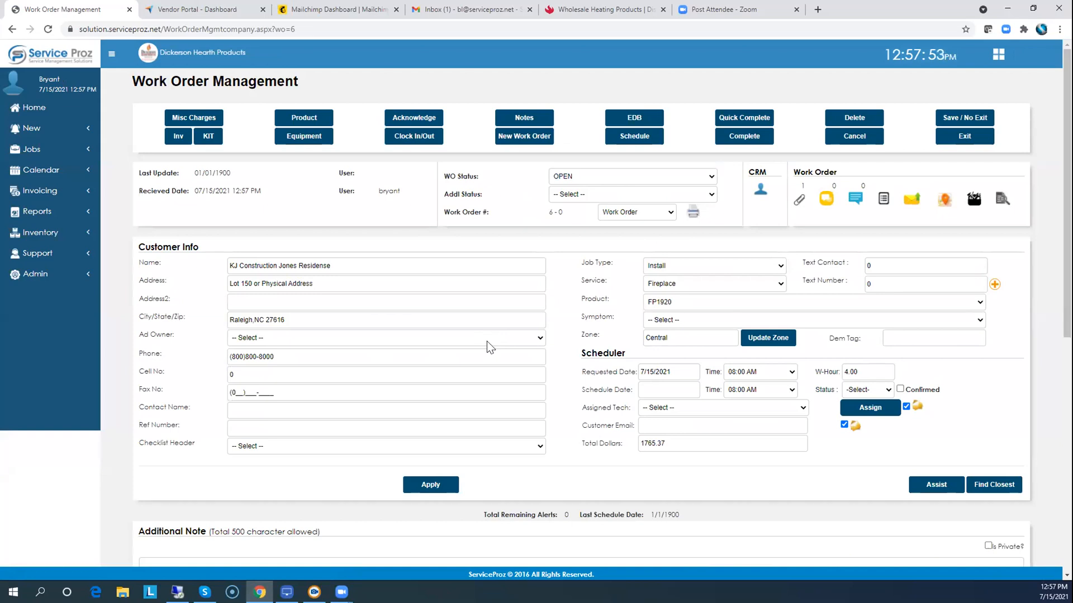
Open work order 6 for KJ Construction from the work order list.
{"action": "left_click", "coordinate": [28, 111]}
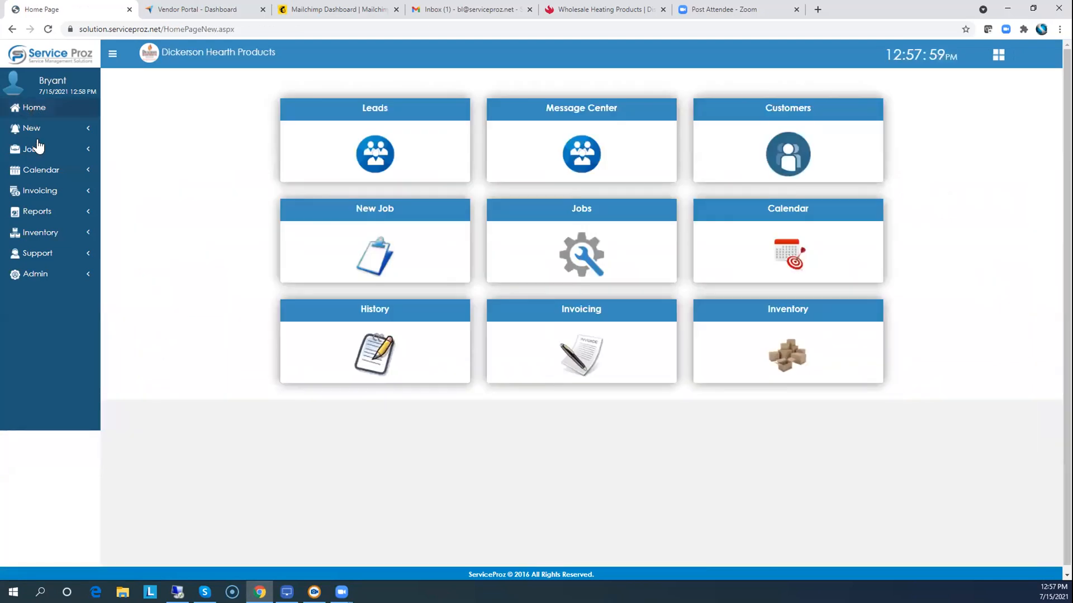
{"action": "left_click", "coordinate": [577, 213]}
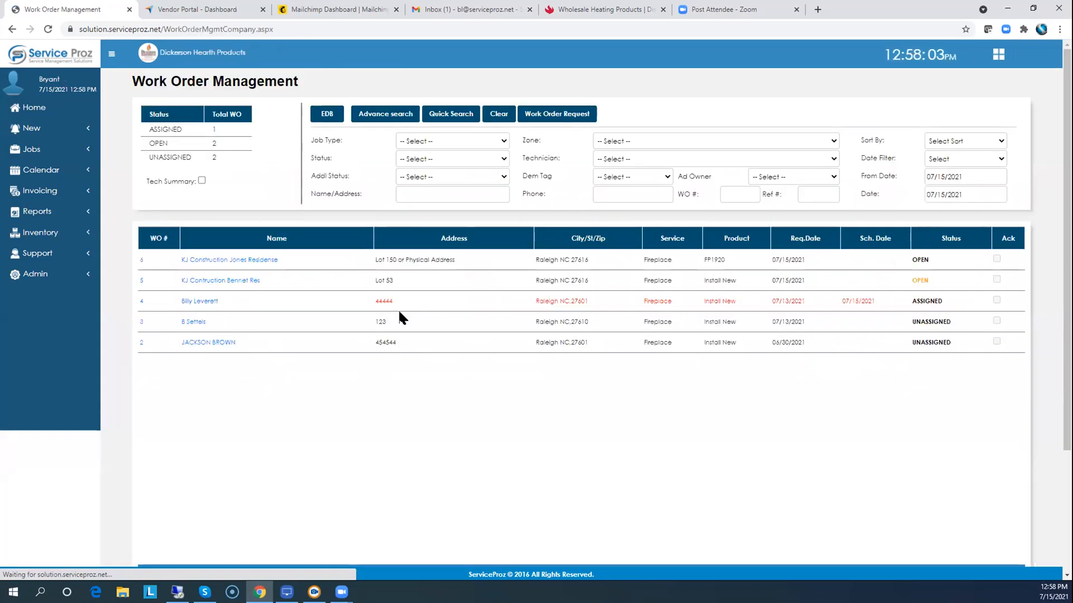
{"action": "left_click", "coordinate": [214, 263]}
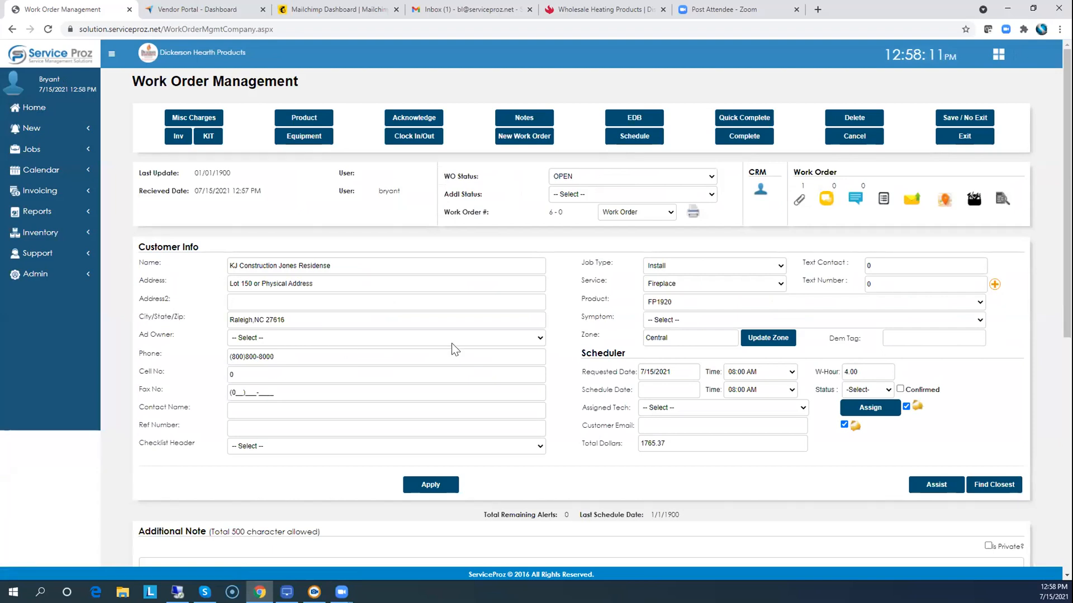
Check work order 6's payment totals, then scroll to its 12 Detail Info lines totalling $1765.37.
{"action": "scroll", "coordinate": [448, 341], "scroll_direction": "down", "scroll_amount": 6}
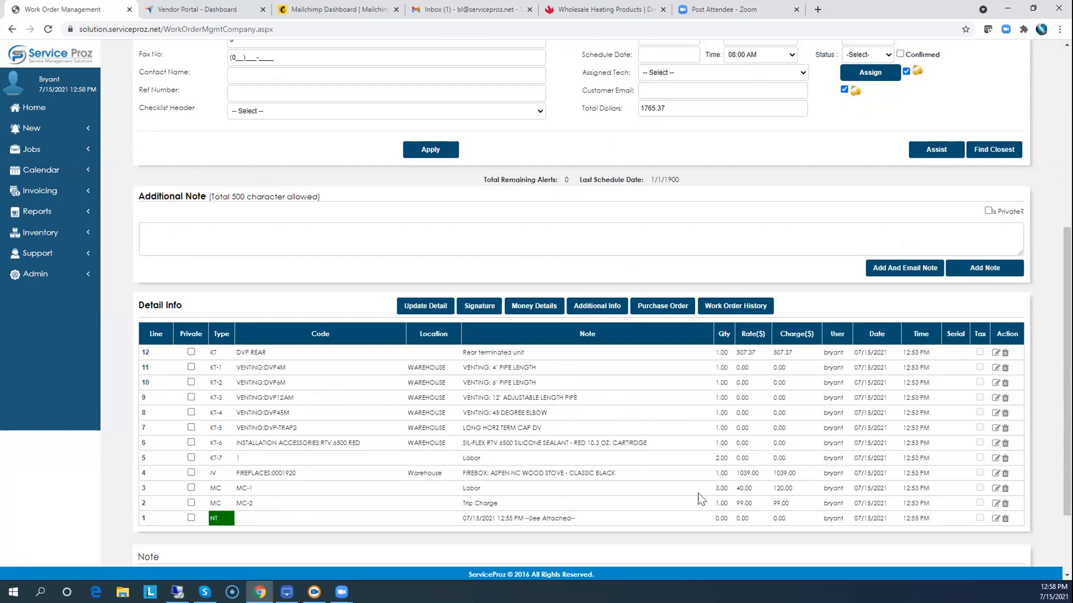
{"action": "left_click", "coordinate": [538, 309]}
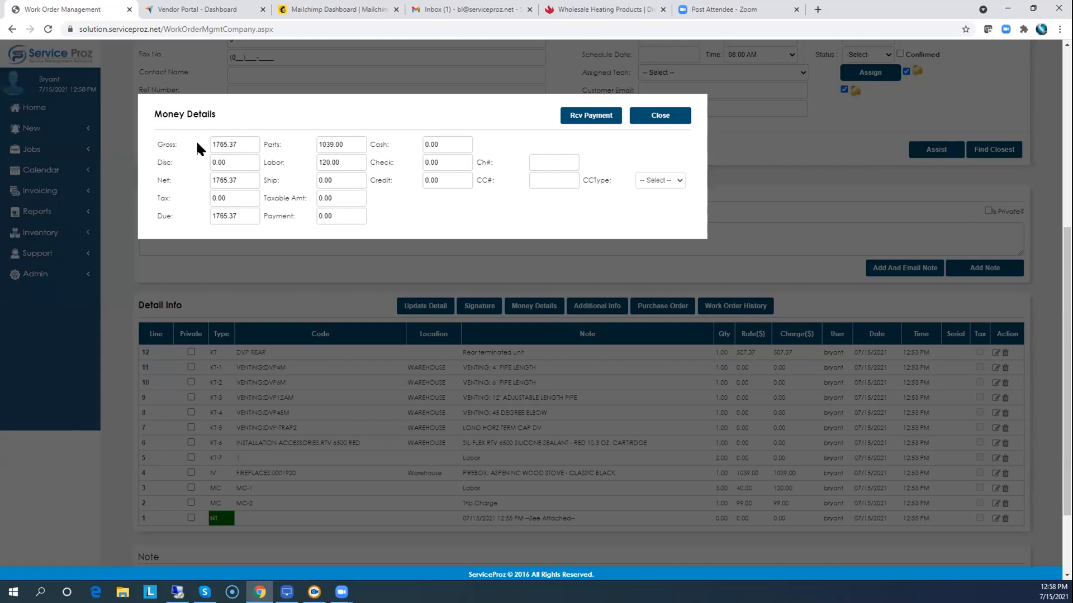
{"action": "left_click", "coordinate": [659, 115]}
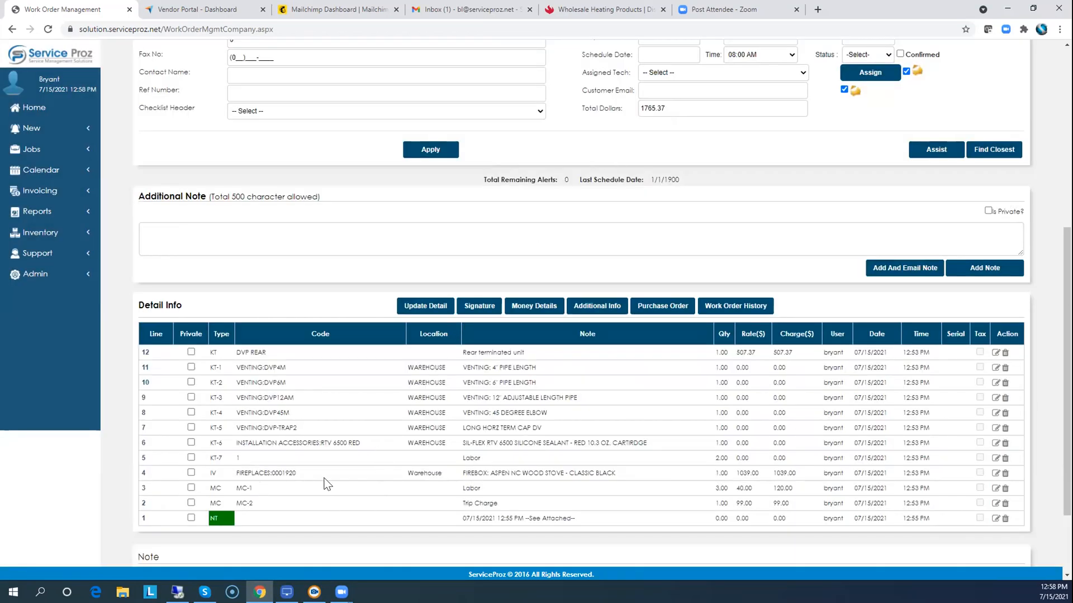
{"action": "scroll", "coordinate": [568, 412], "scroll_direction": "up", "scroll_amount": 6}
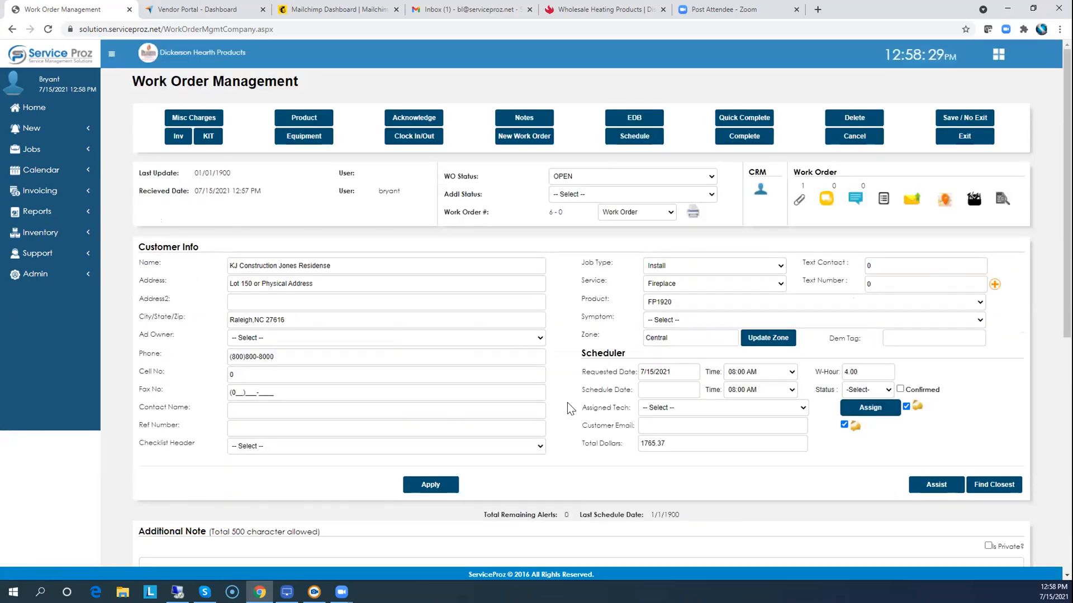
{"action": "scroll", "coordinate": [572, 381], "scroll_direction": "down", "scroll_amount": 4}
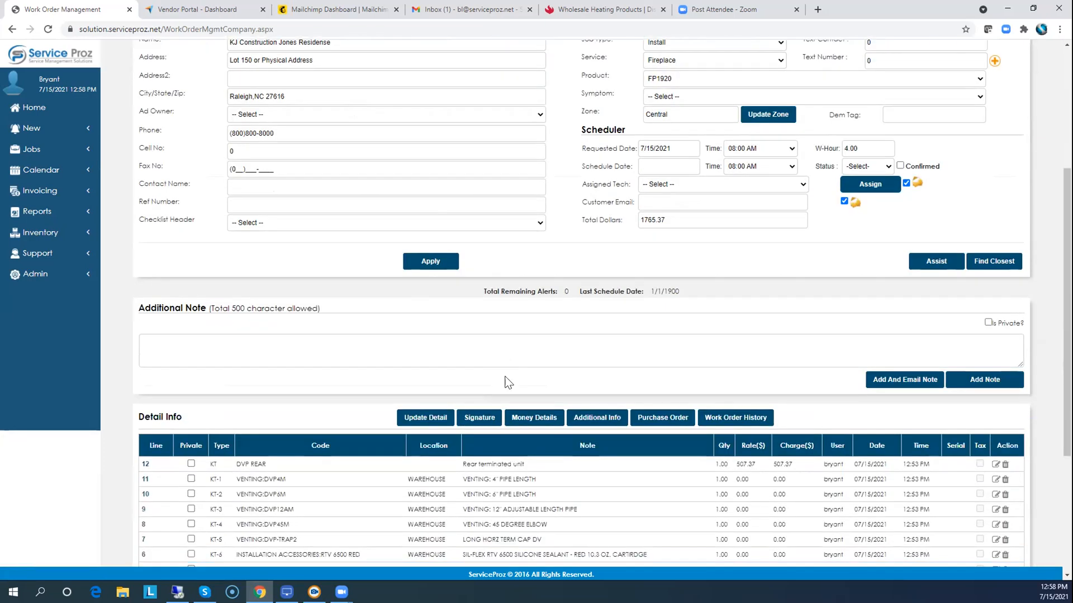
Start a purchase order for work order 6 with vendor Hearth Home Technologies, Inc.
{"action": "left_click", "coordinate": [661, 421]}
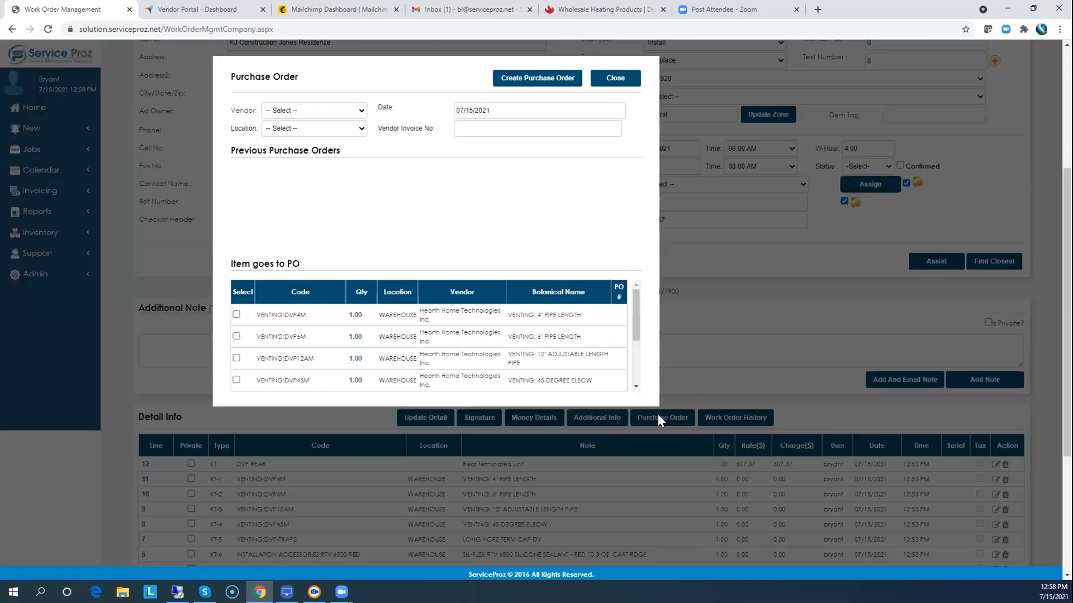
{"action": "left_click", "coordinate": [301, 111]}
{"action": "scroll", "coordinate": [302, 212], "scroll_direction": "down", "scroll_amount": 6}
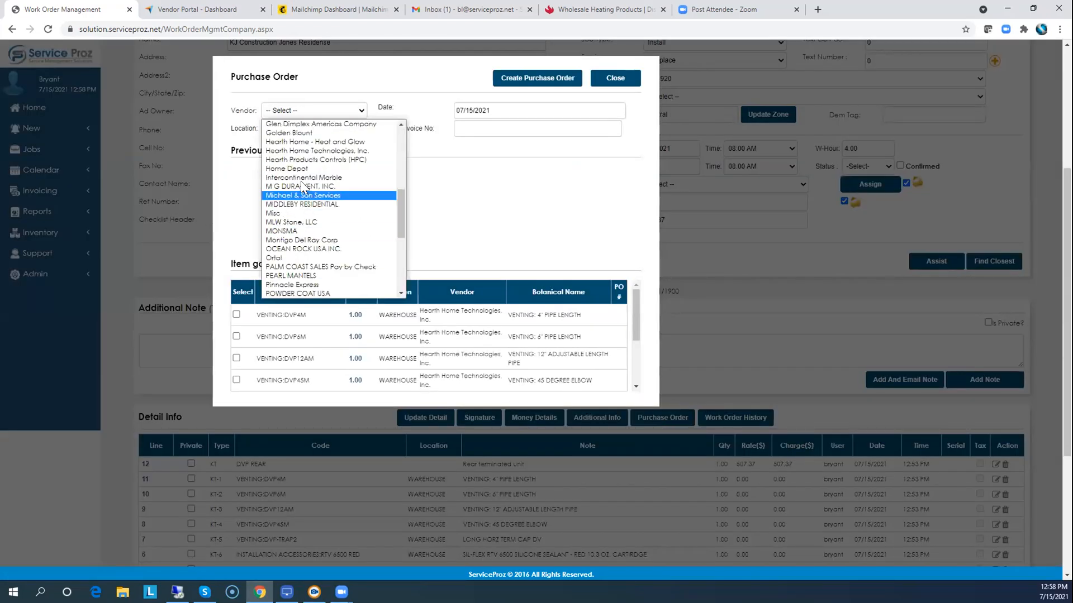
{"action": "left_click", "coordinate": [307, 152]}
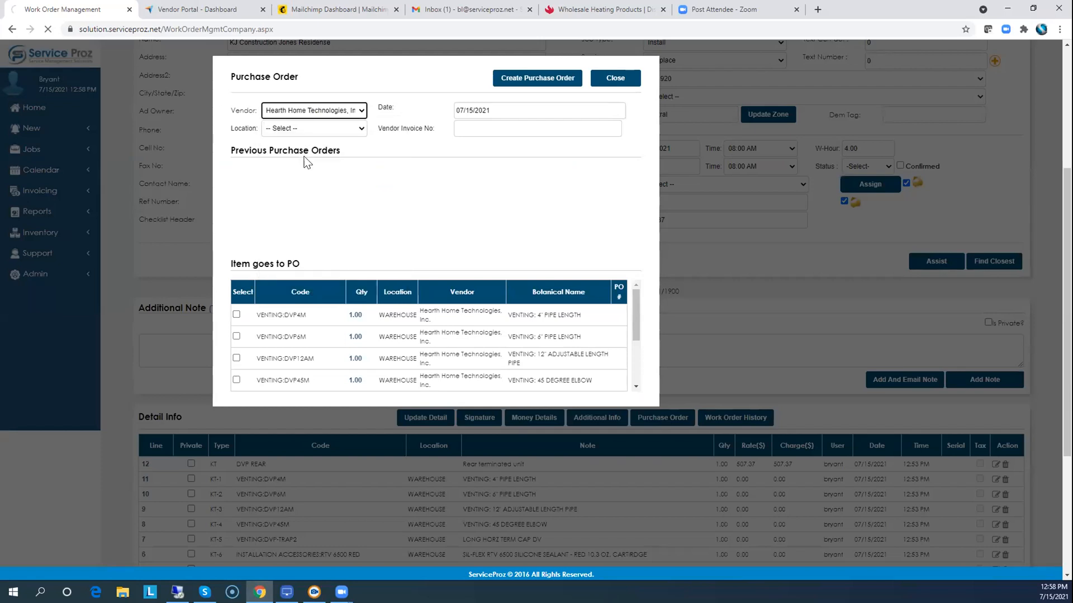
Order parts DVP4M, DVP6M, DVP12AM, DVP45M and DVP-TRAP2 as PO 2-00, then return Home.
{"action": "left_click", "coordinate": [236, 310]}
{"action": "left_click", "coordinate": [236, 325]}
{"action": "left_click", "coordinate": [236, 339]}
{"action": "left_click", "coordinate": [237, 355]}
{"action": "left_click", "coordinate": [237, 369]}
{"action": "left_click", "coordinate": [541, 77]}
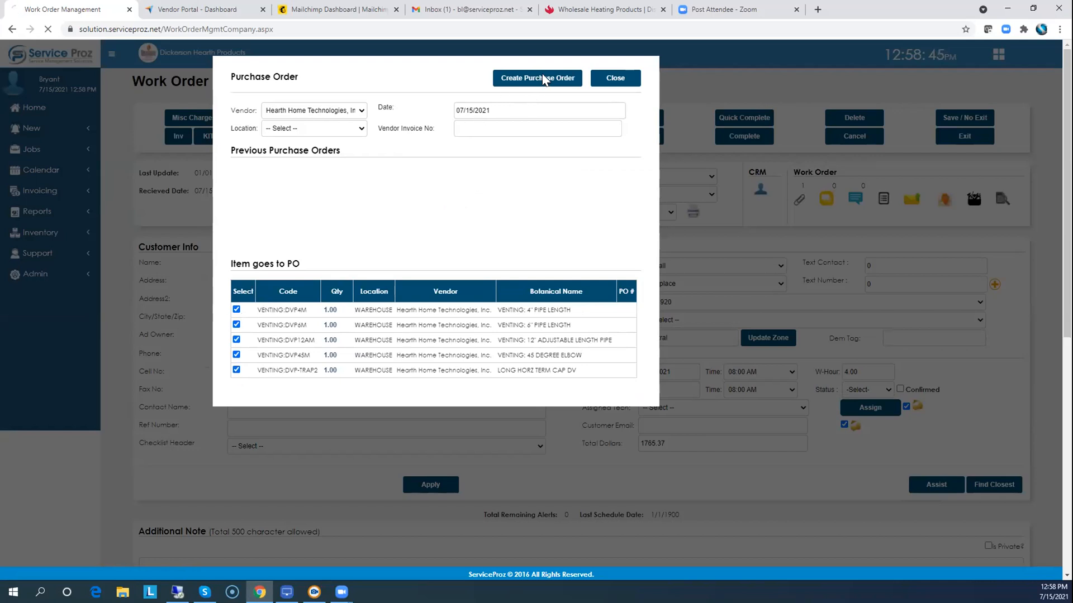
{"action": "left_click", "coordinate": [615, 78]}
{"action": "left_click", "coordinate": [29, 111]}
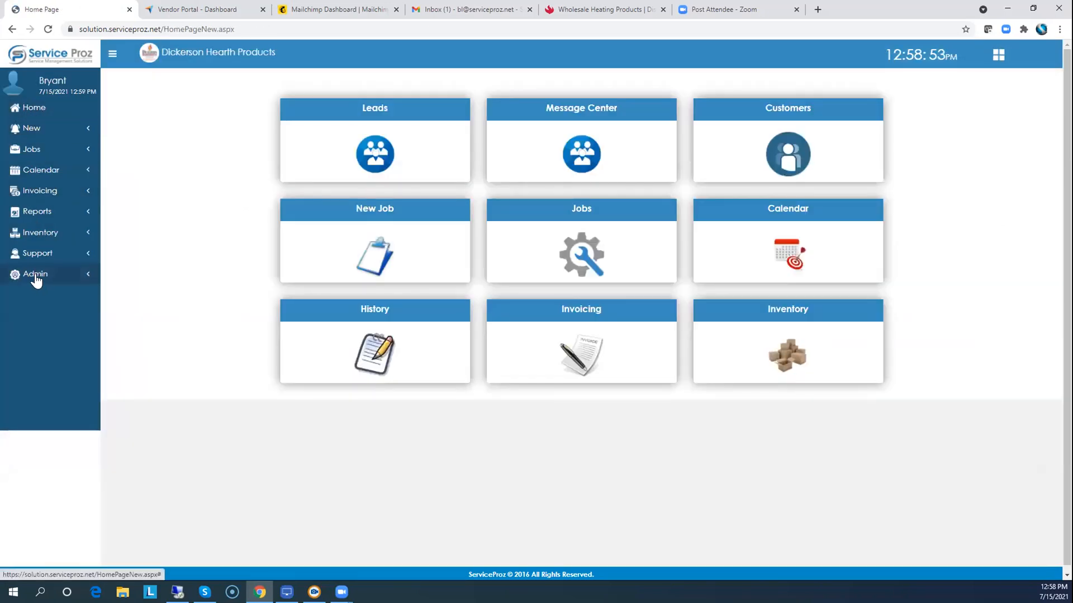
Open purchase order 2-00 under Inventory > Purchase Orders and finalize it, confirming with OK.
{"action": "left_click", "coordinate": [35, 279]}
{"action": "left_click", "coordinate": [35, 234]}
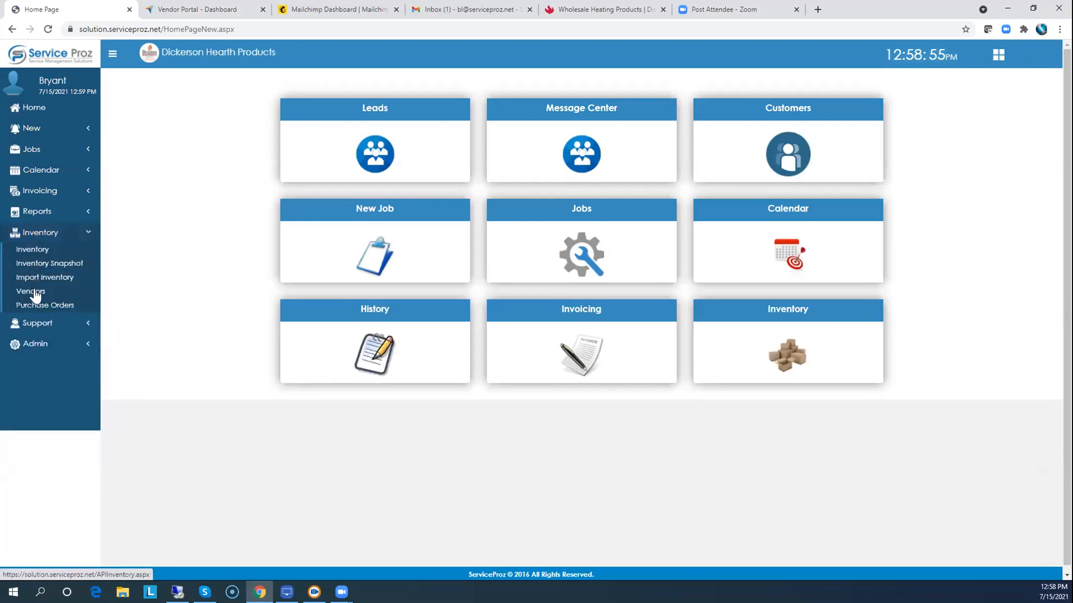
{"action": "left_click", "coordinate": [32, 306]}
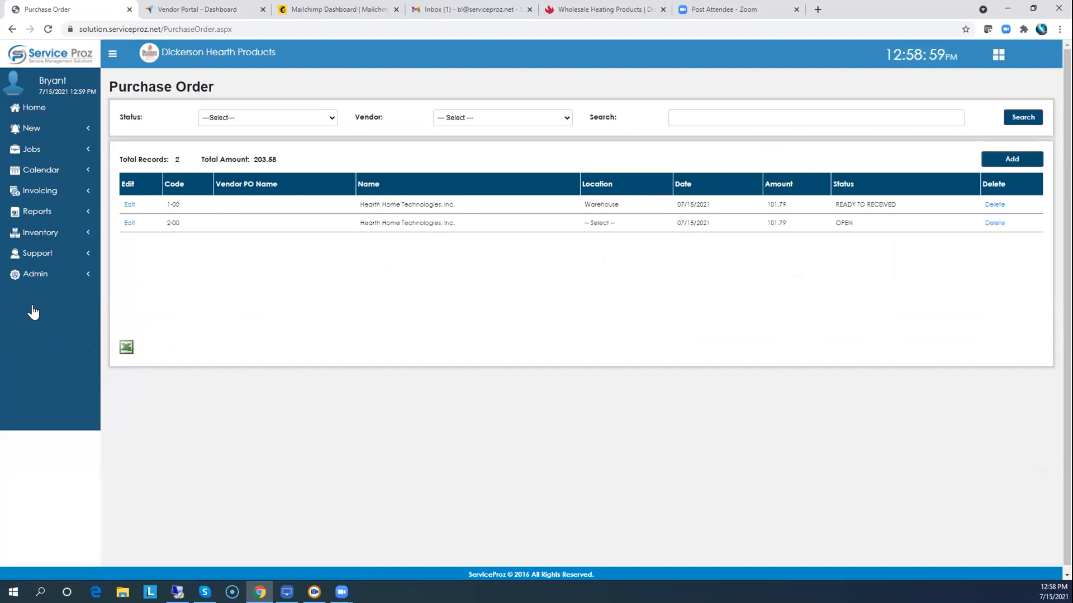
{"action": "left_click", "coordinate": [128, 225]}
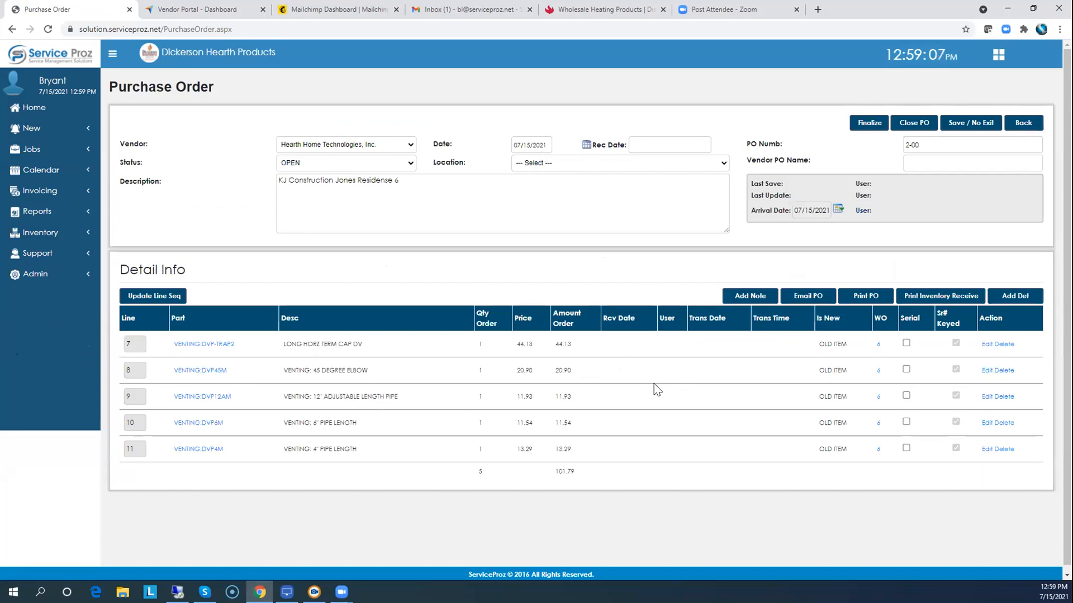
{"action": "left_click", "coordinate": [866, 125]}
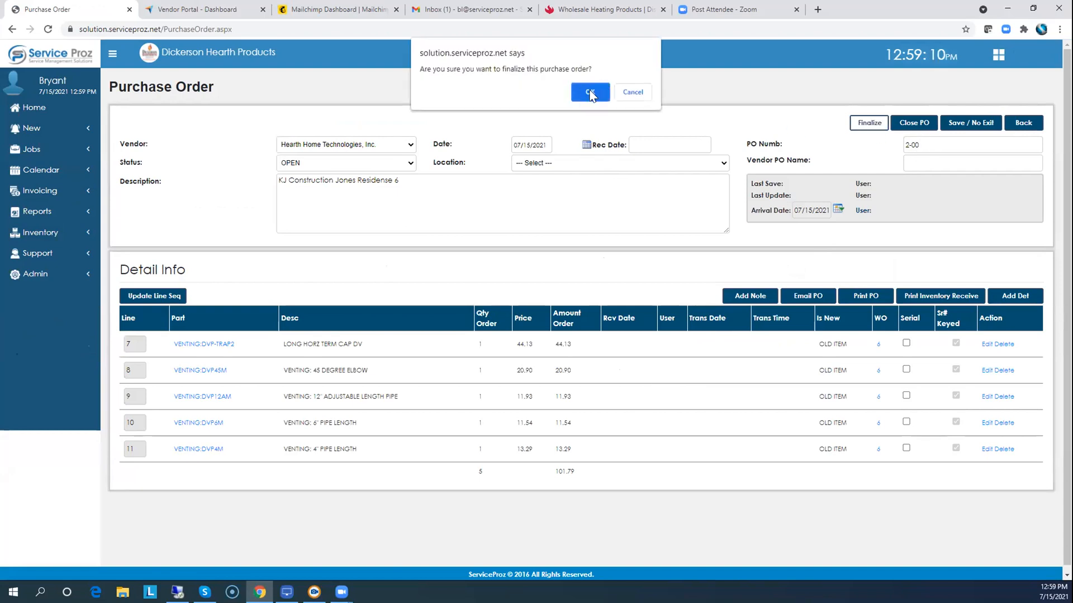
{"action": "left_click", "coordinate": [588, 96]}
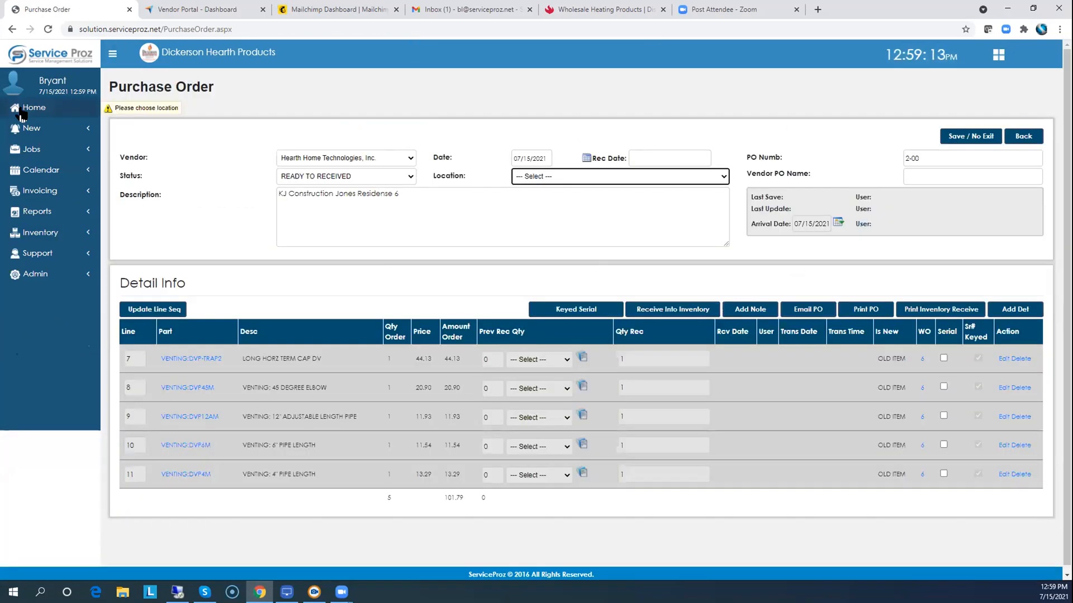
{"action": "left_click", "coordinate": [22, 113]}
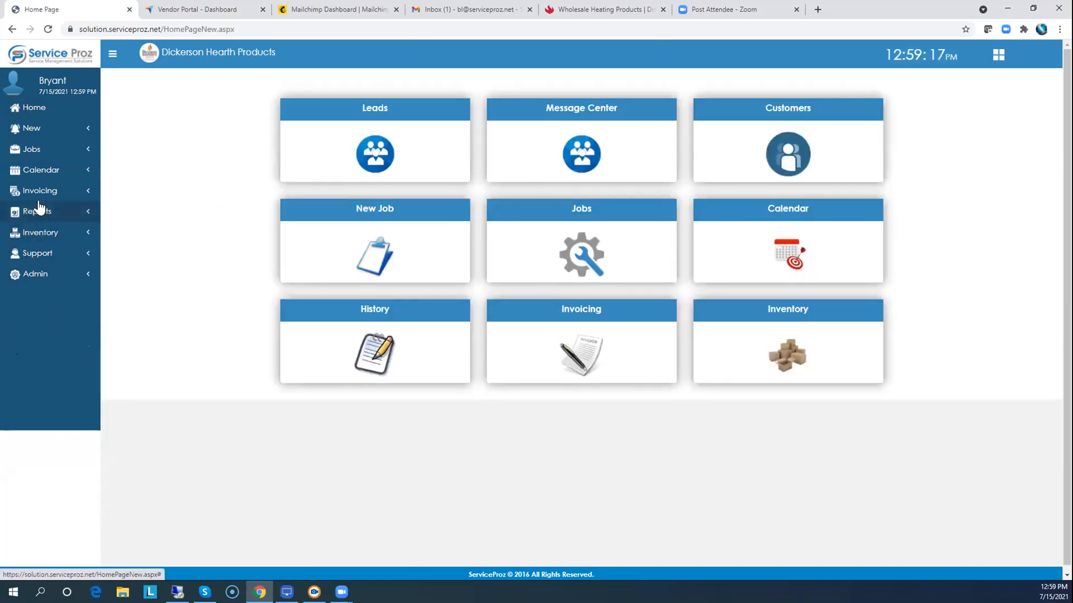
Edit purchase order 2-00, set Location to Warehouse, finalize it, and check its status.
{"action": "left_click", "coordinate": [42, 235]}
{"action": "left_click", "coordinate": [46, 309]}
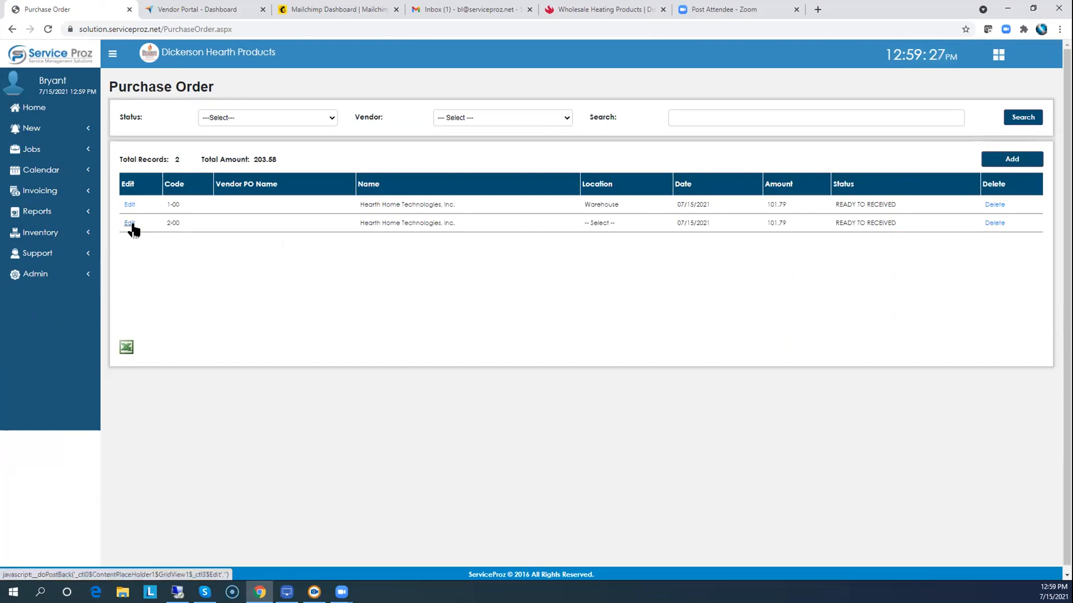
{"action": "left_click", "coordinate": [130, 223]}
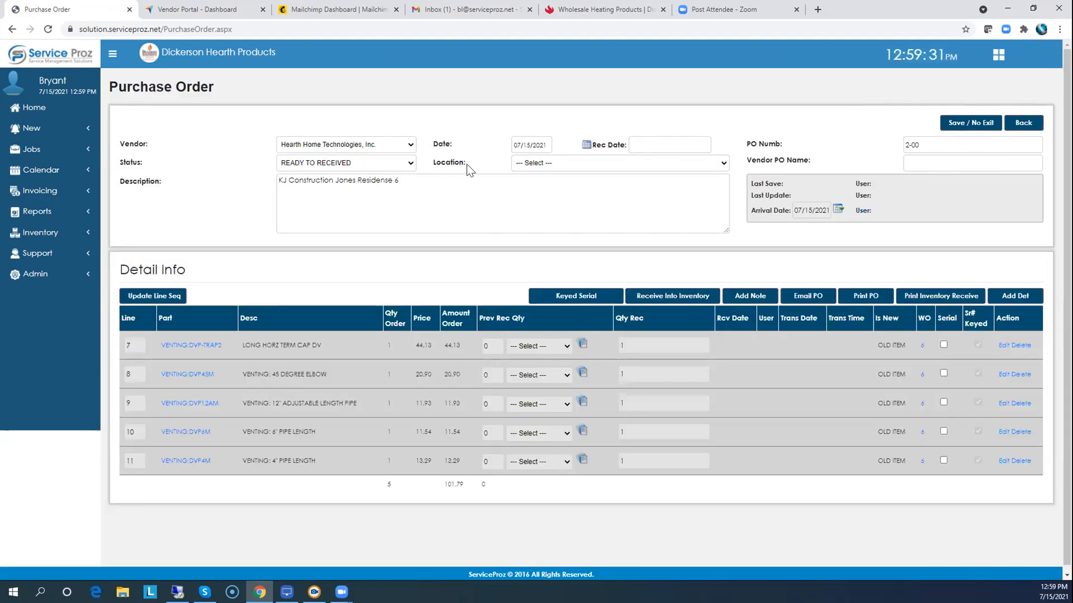
{"action": "left_click", "coordinate": [531, 163]}
{"action": "left_click", "coordinate": [526, 180]}
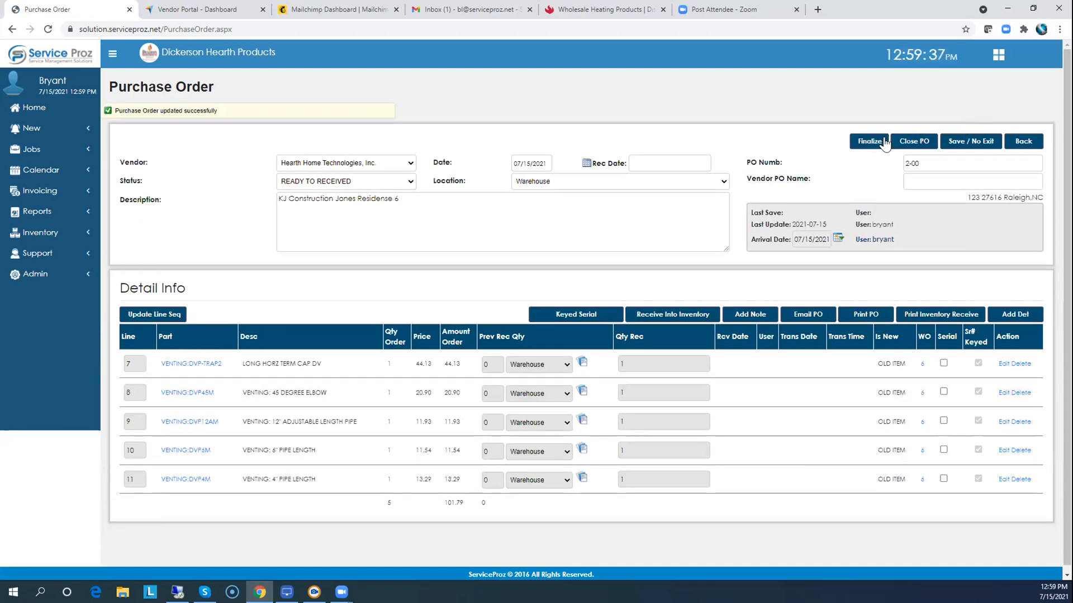
{"action": "left_click", "coordinate": [867, 143]}
{"action": "left_click", "coordinate": [585, 87]}
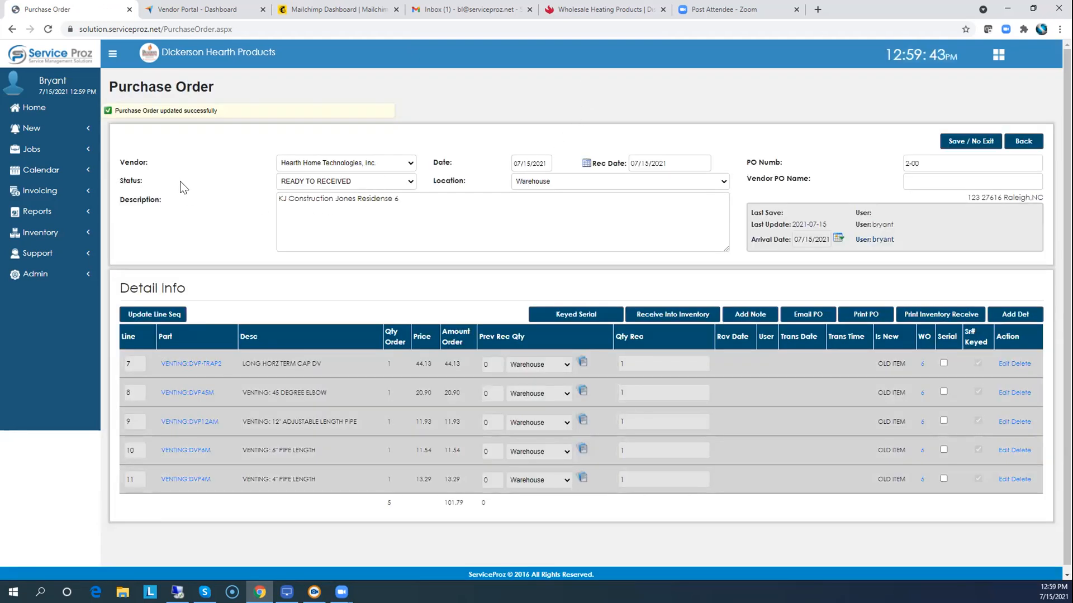
{"action": "left_click", "coordinate": [337, 182]}
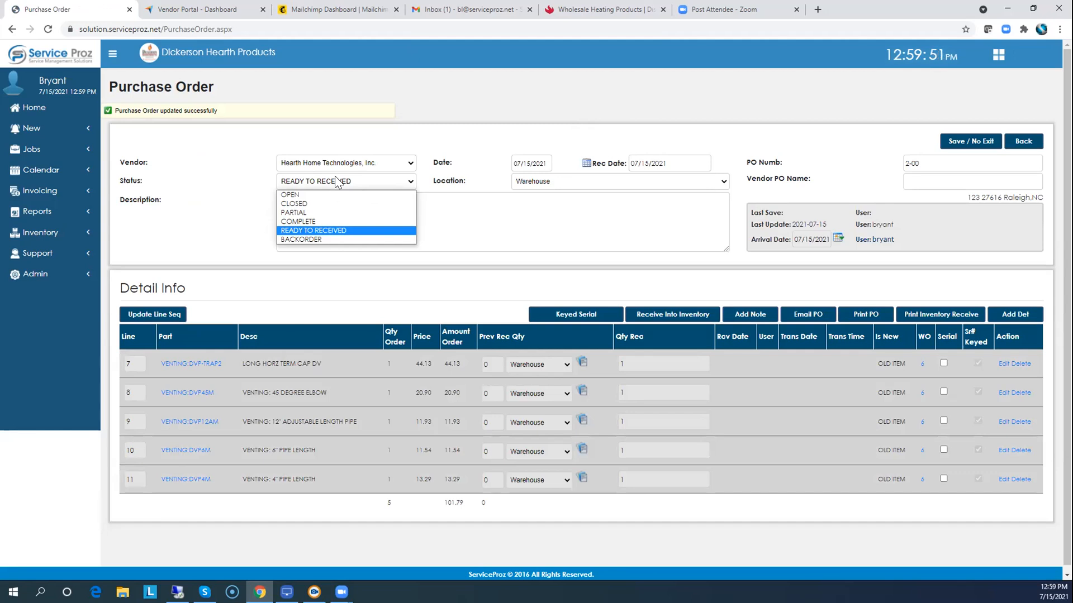
{"action": "left_click", "coordinate": [33, 110]}
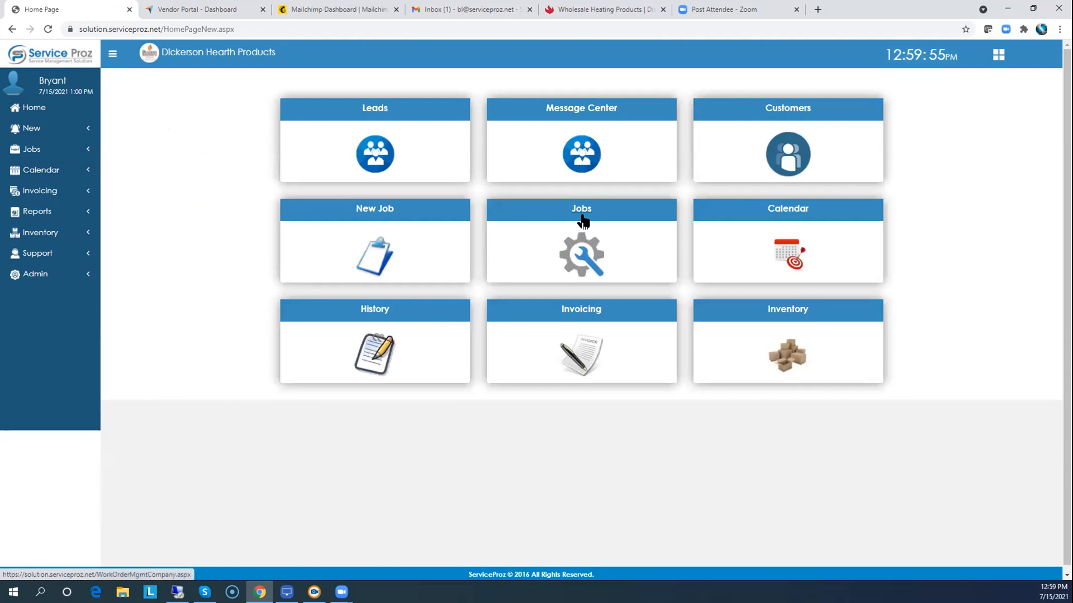
Open Work Order Management from the Jobs tile, where work order 6 shows OPEN.
{"action": "left_click", "coordinate": [582, 214]}
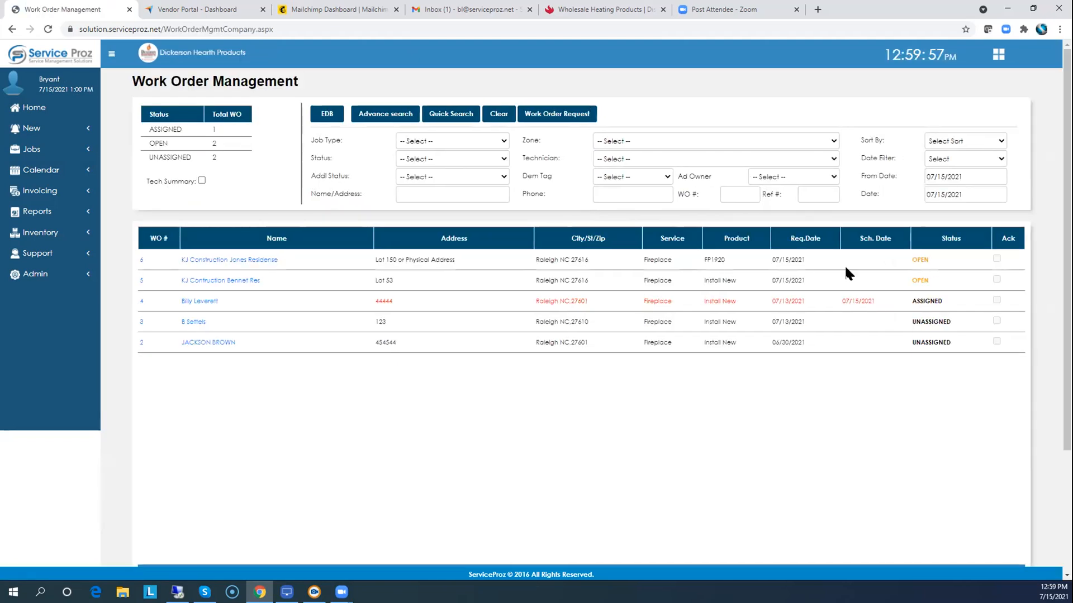
{"action": "mouse_move", "coordinate": [924, 259]}
{"action": "left_mouse_down"}
{"action": "mouse_move", "coordinate": [907, 260]}
{"action": "mouse_move", "coordinate": [927, 258]}
{"action": "left_mouse_up"}
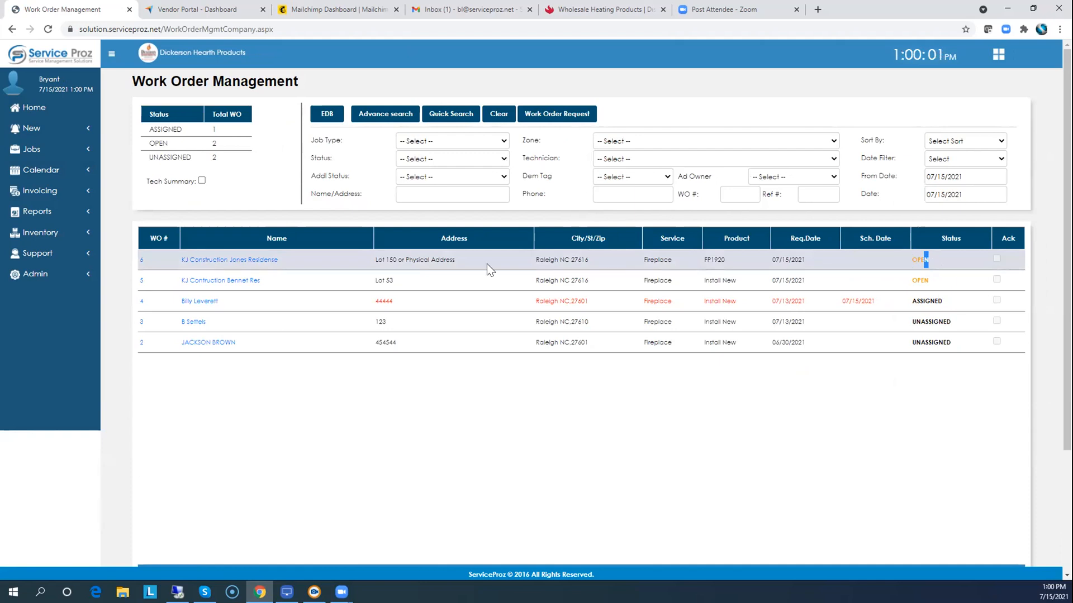
Open work order 6 and set its schedule date to July 29, 2021.
{"action": "left_click", "coordinate": [212, 260]}
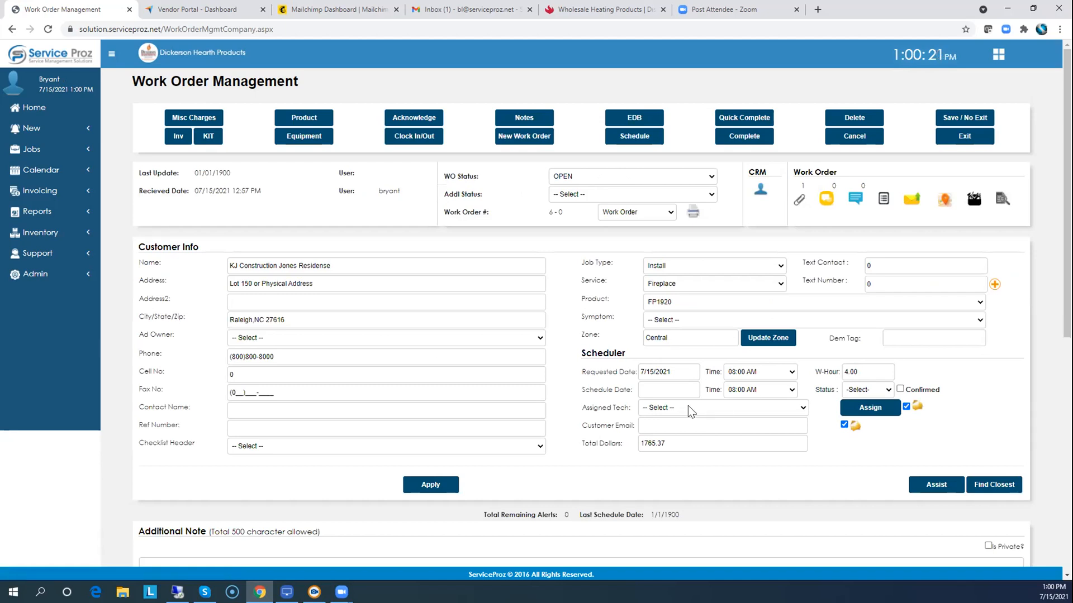
{"action": "left_click", "coordinate": [688, 407]}
{"action": "left_click", "coordinate": [661, 390]}
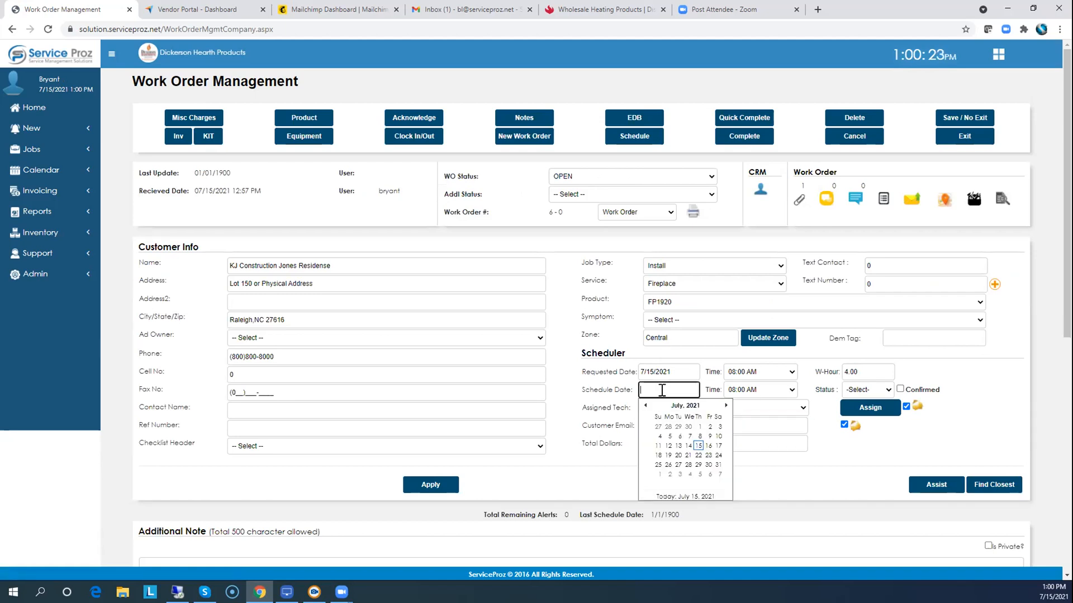
{"action": "left_click", "coordinate": [698, 465]}
Assign the job to the chosen technician and return to the home dashboard.
{"action": "left_click", "coordinate": [689, 411]}
{"action": "left_click", "coordinate": [668, 431]}
{"action": "left_click", "coordinate": [866, 413]}
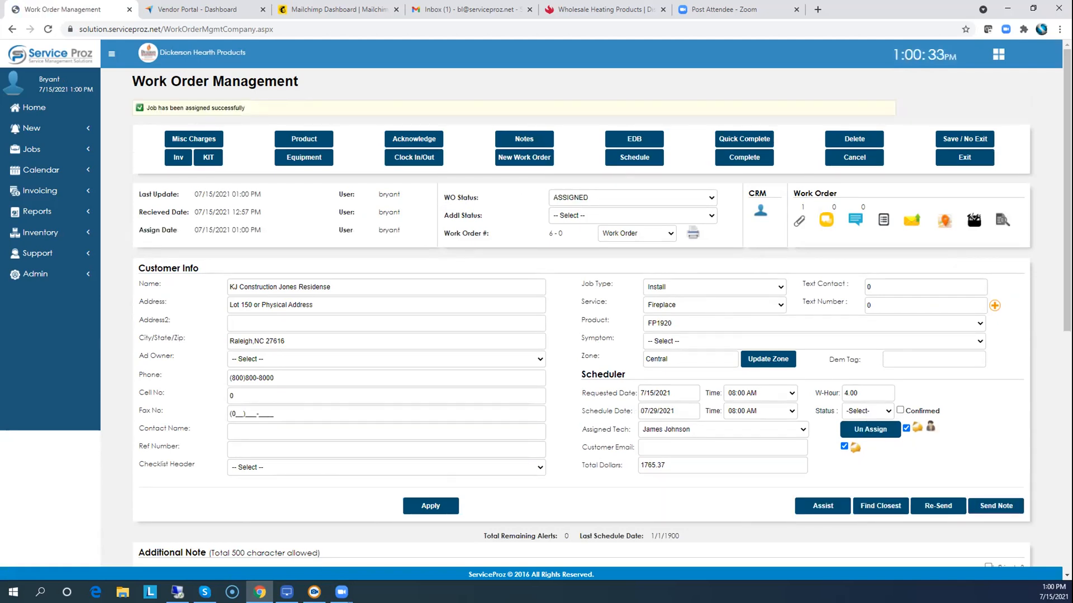
{"action": "left_click", "coordinate": [33, 109]}
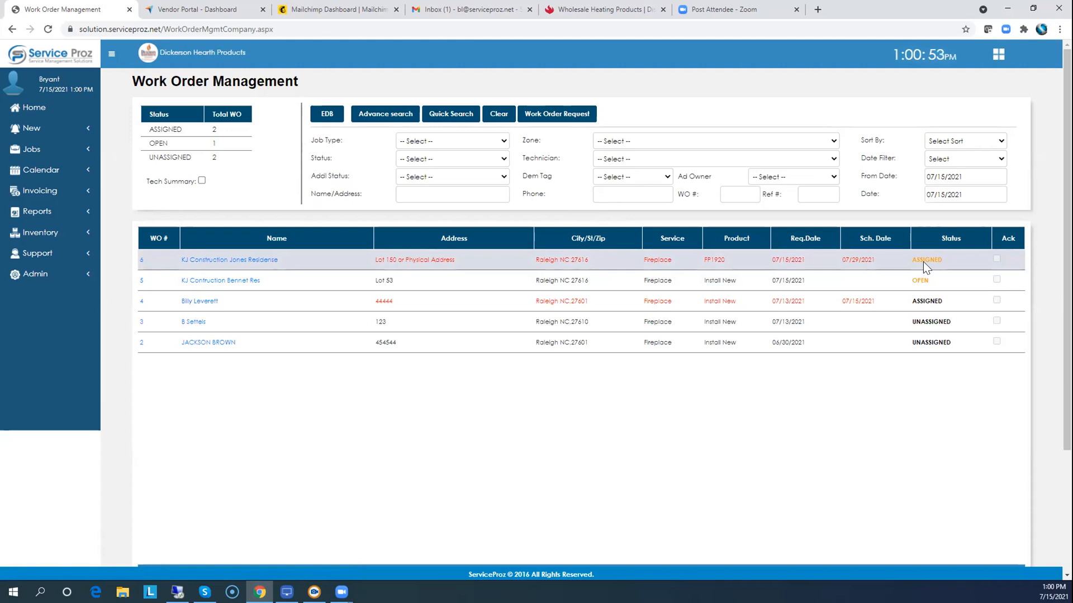
Reopen work order 6 and scroll down to its Detail Info line items.
{"action": "left_click", "coordinate": [229, 260]}
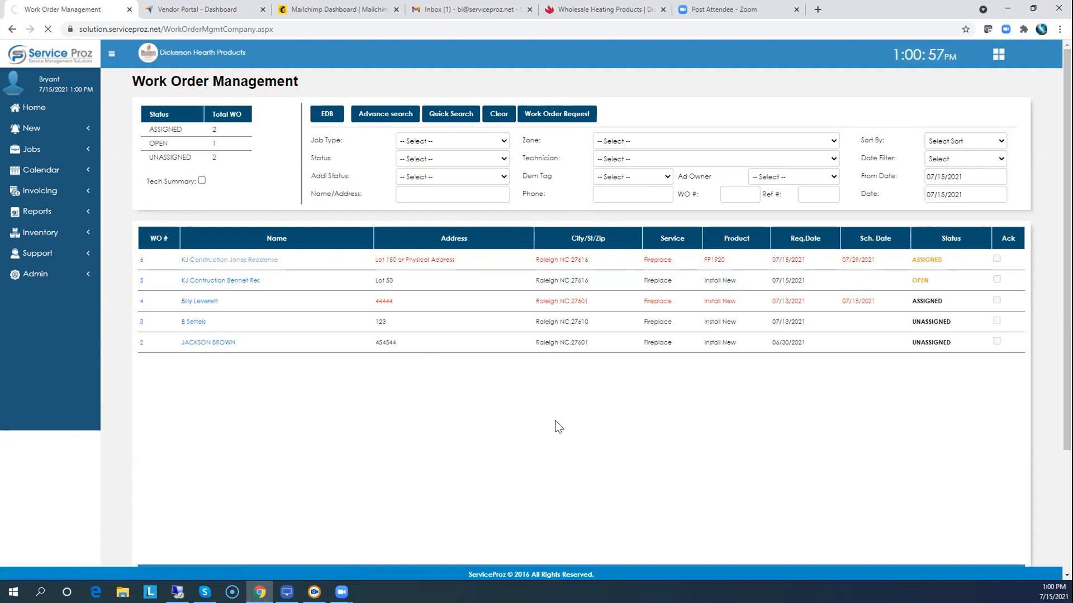
{"action": "scroll", "coordinate": [559, 425], "scroll_direction": "down", "scroll_amount": 3}
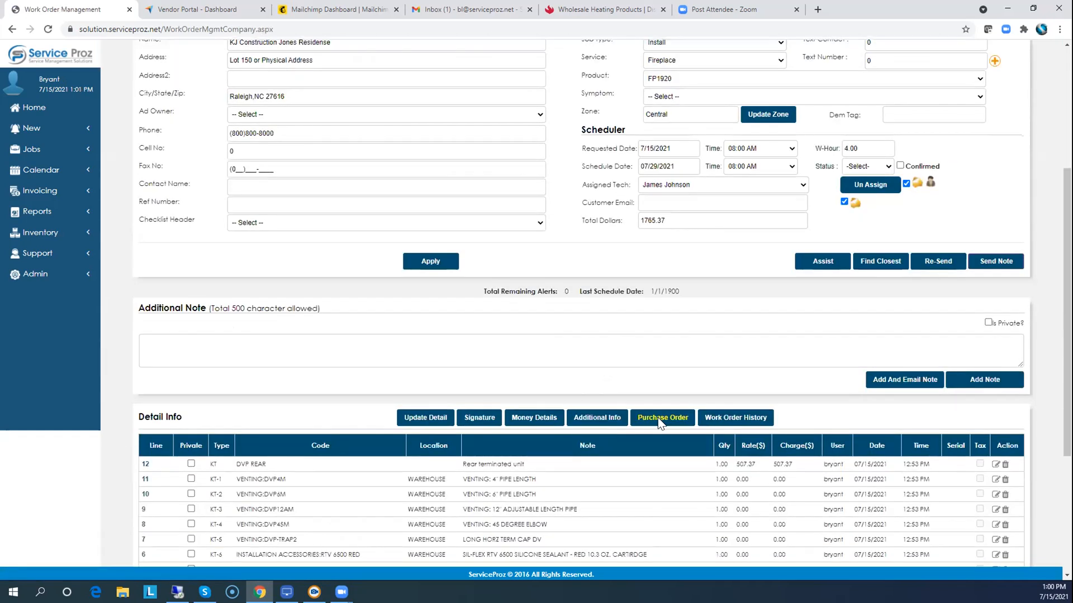